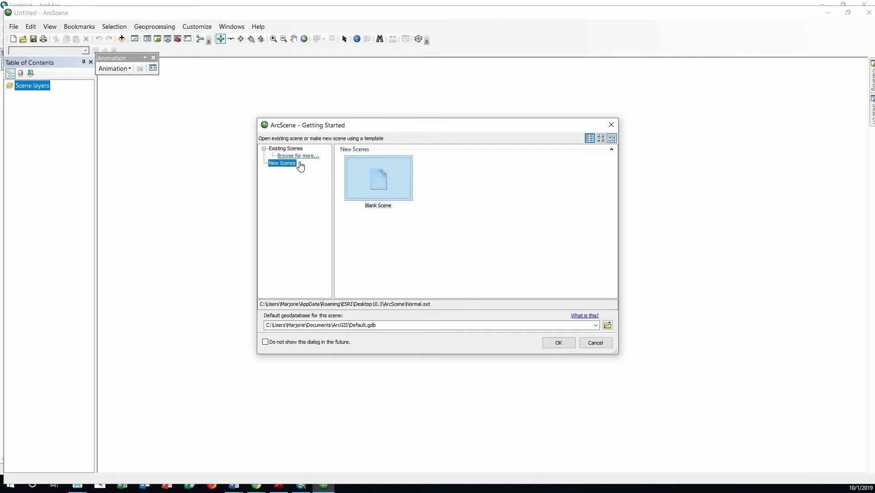
- Start a new blank scene, with the Animation toolbar closed and the ArcScene window maximized
{"action": "left_click", "coordinate": [559, 344]}
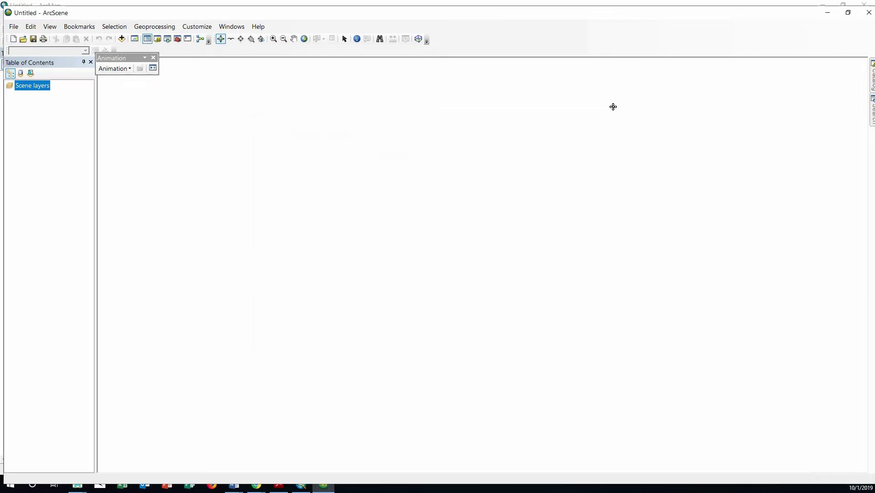
{"action": "left_click", "coordinate": [153, 58]}
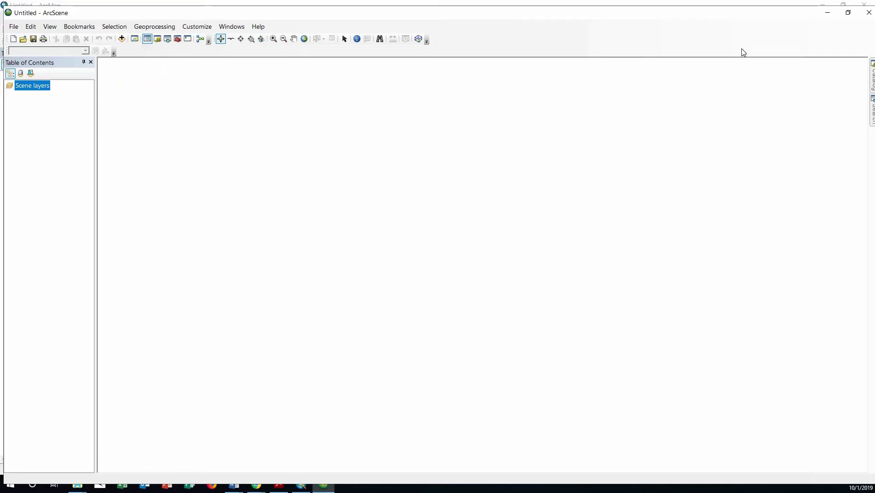
{"action": "left_click", "coordinate": [853, 18]}
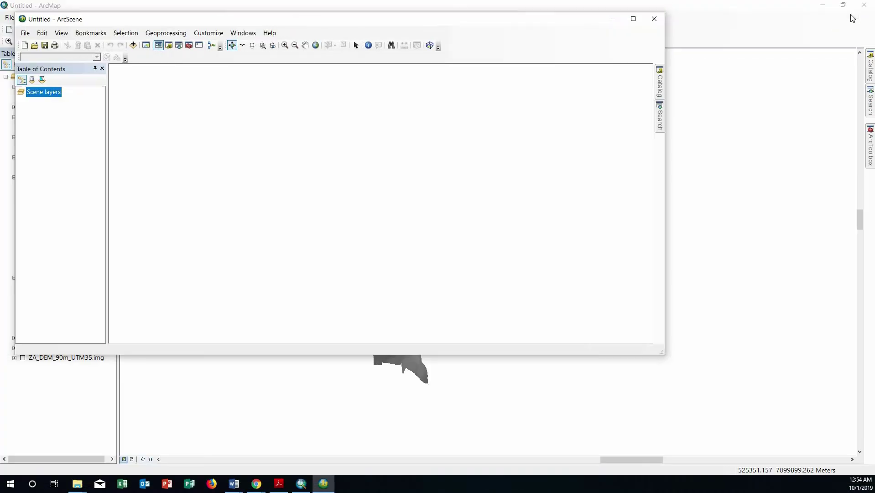
{"action": "left_click", "coordinate": [634, 19]}
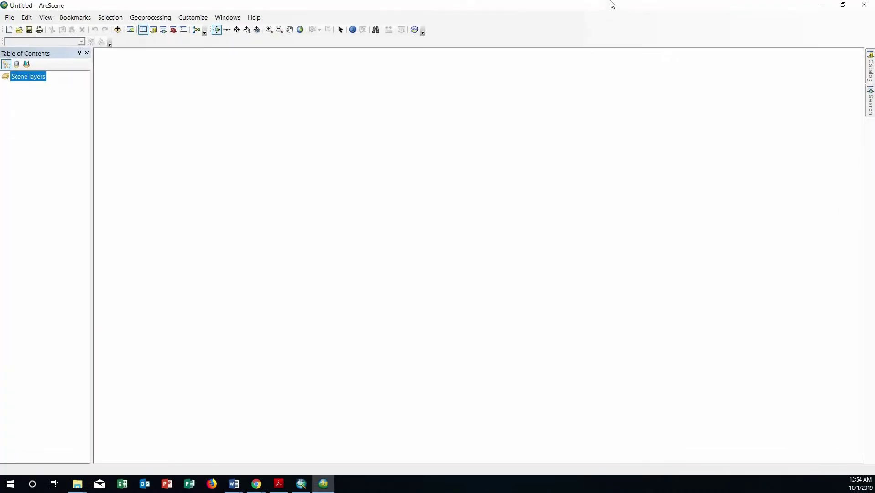
{"action": "left_click_drag", "start_coordinate": [614, 12], "coordinate": [525, 156]}
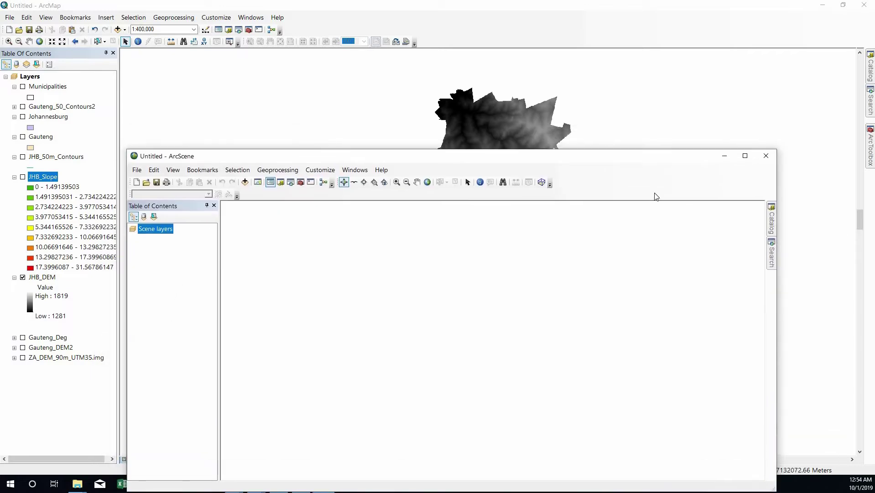
{"action": "left_click", "coordinate": [745, 156]}
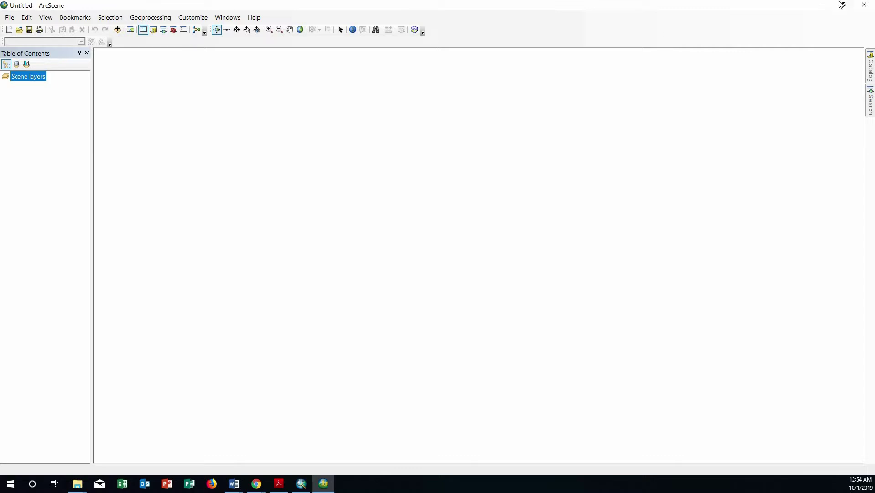
- Switch to ArcMap to look at the flat JHB_DEM layer, and return to ArcScene
{"action": "left_click", "coordinate": [822, 4]}
{"action": "middle_click_drag", "start_coordinate": [456, 233], "coordinate": [415, 223]}
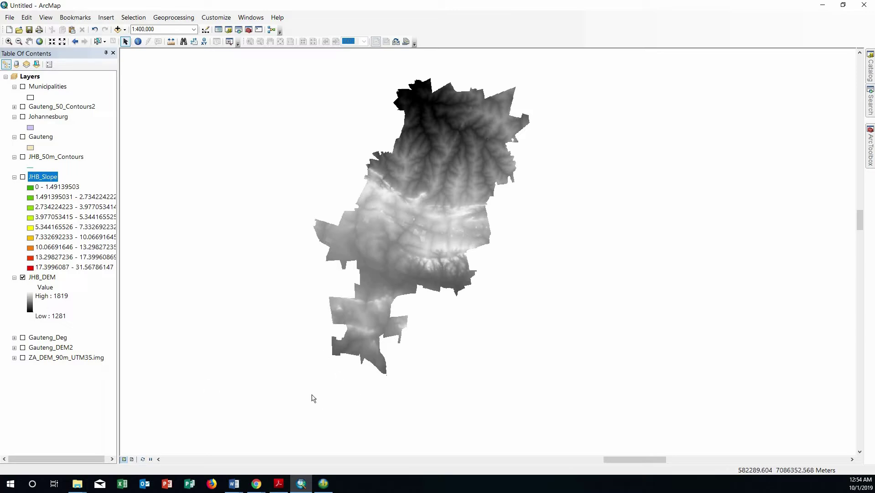
{"action": "mouse_move", "coordinate": [330, 486]}
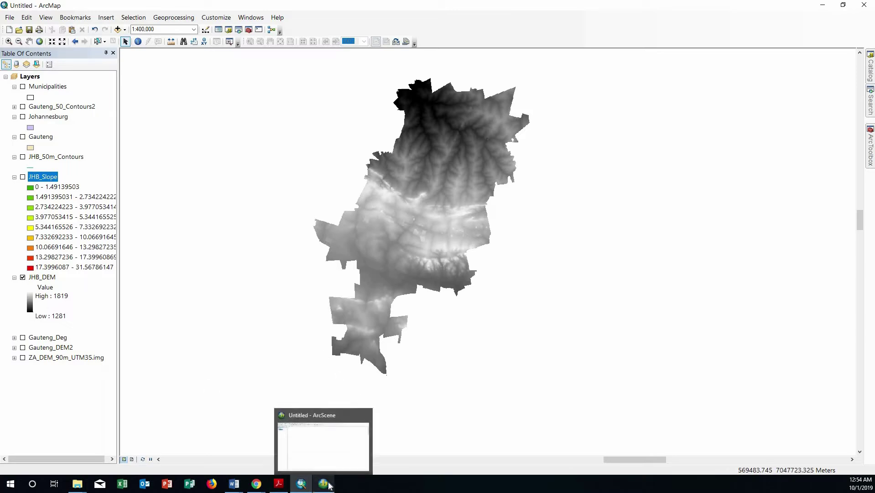
{"action": "left_click", "coordinate": [329, 485]}
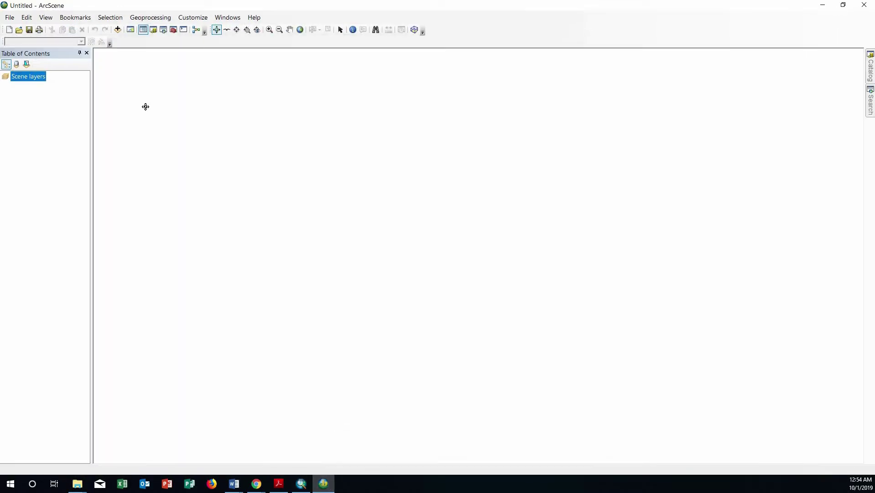
- Add the jhb_dem raster from the Assignment 8 folder to the scene
{"action": "left_click", "coordinate": [117, 30]}
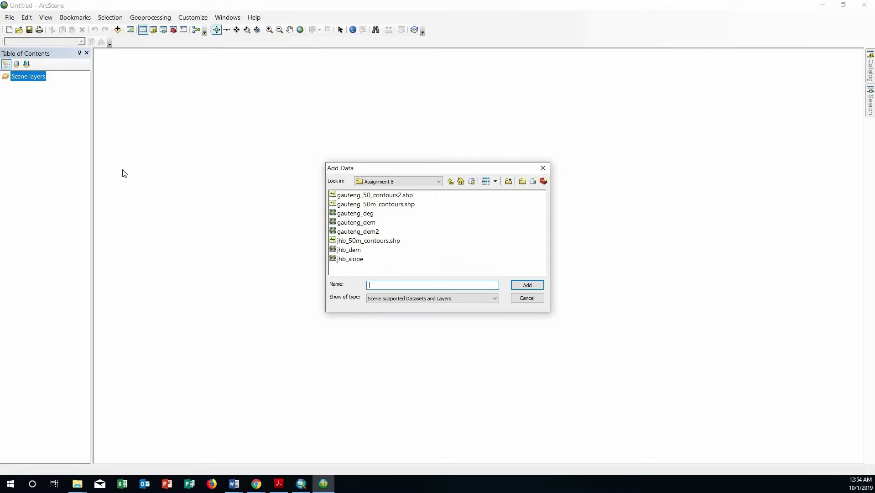
{"action": "left_click", "coordinate": [349, 250]}
{"action": "left_click", "coordinate": [528, 286]}
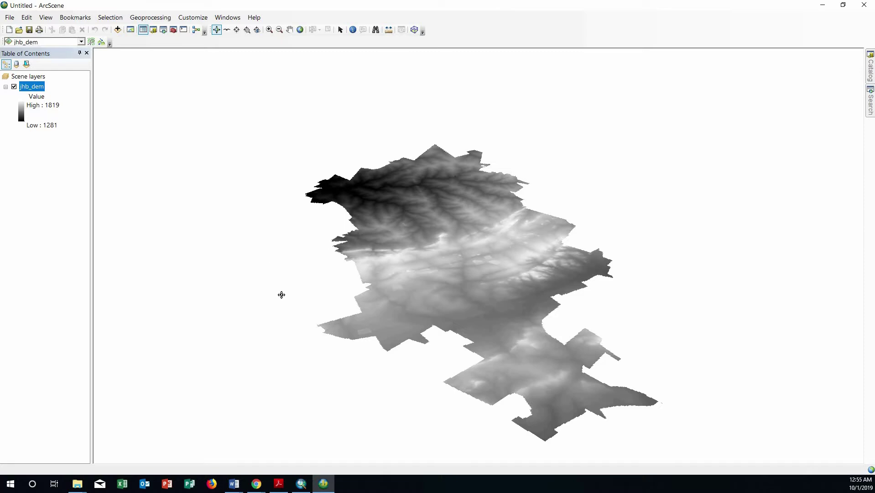
- Examine the flat jhb_dem layer from different angles and distances, zooming back to the layer's extent in between
{"action": "middle_click_drag", "start_coordinate": [455, 263], "coordinate": [399, 319]}
{"action": "scroll", "coordinate": [399, 319], "scroll_direction": "down", "scroll_amount": 3}
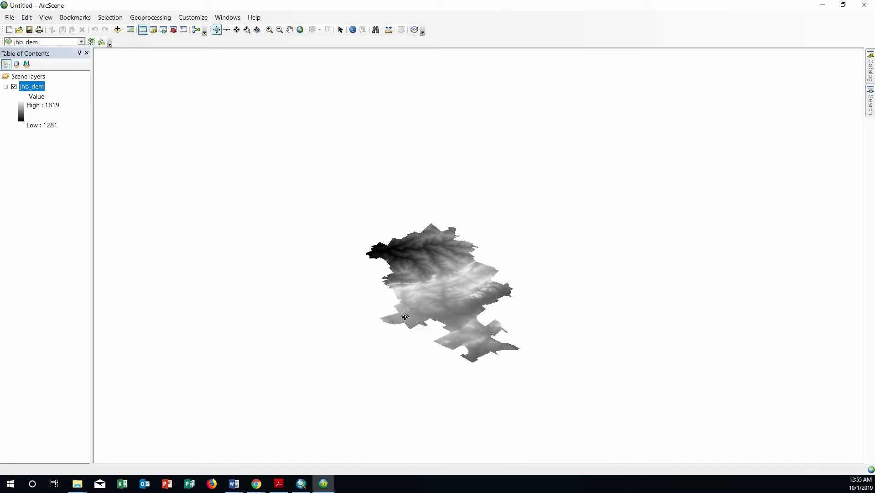
{"action": "left_click_drag", "start_coordinate": [459, 283], "coordinate": [225, 240]}
{"action": "left_click_drag", "start_coordinate": [413, 299], "coordinate": [415, 385]}
{"action": "scroll", "coordinate": [415, 386], "scroll_direction": "down", "scroll_amount": 5}
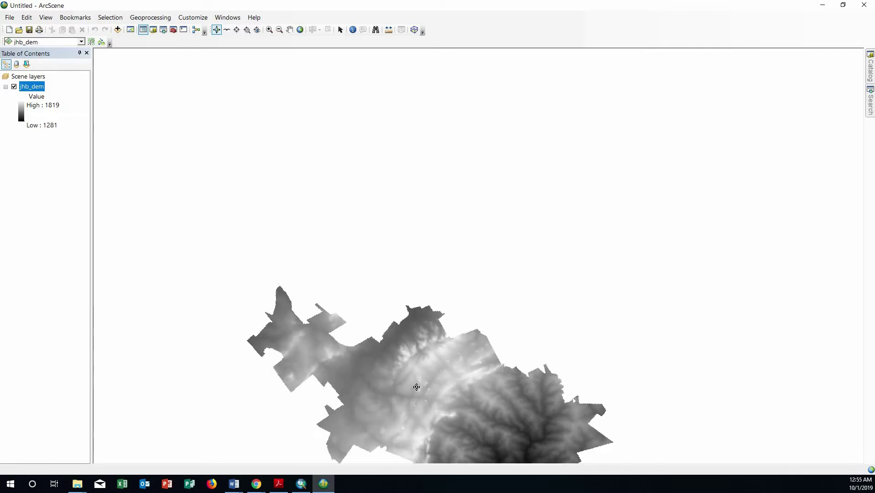
{"action": "right_click", "coordinate": [36, 90]}
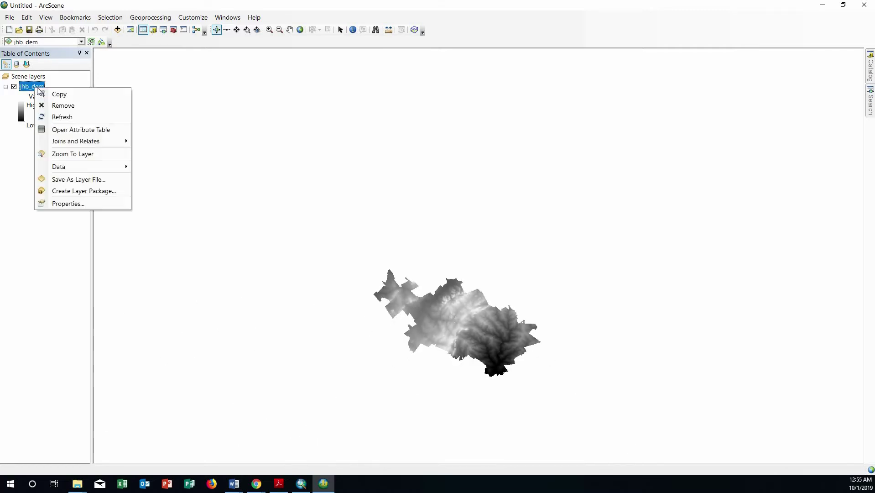
{"action": "left_click", "coordinate": [99, 153]}
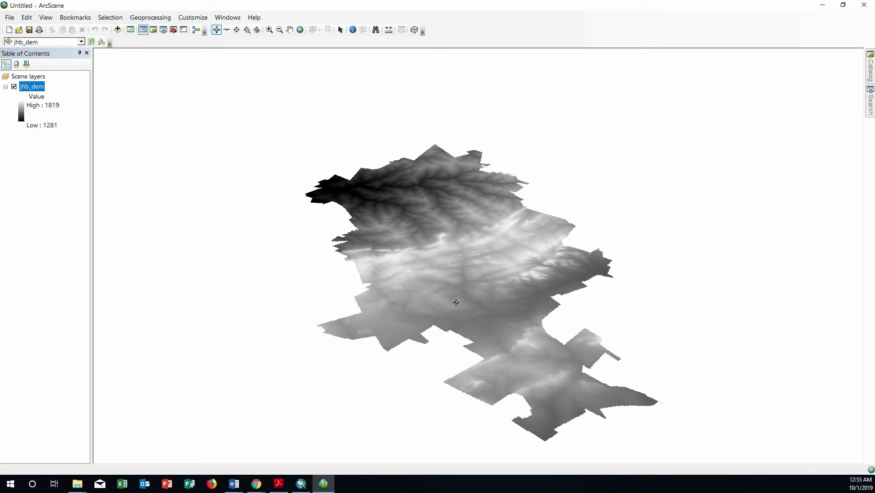
{"action": "scroll", "coordinate": [456, 303], "scroll_direction": "up", "scroll_amount": 3}
{"action": "scroll", "coordinate": [457, 302], "scroll_direction": "down", "scroll_amount": 5}
{"action": "middle_click_drag", "start_coordinate": [516, 288], "coordinate": [400, 351]}
{"action": "middle_click_drag", "start_coordinate": [442, 315], "coordinate": [509, 254]}
{"action": "scroll", "coordinate": [510, 256], "scroll_direction": "down", "scroll_amount": 1}
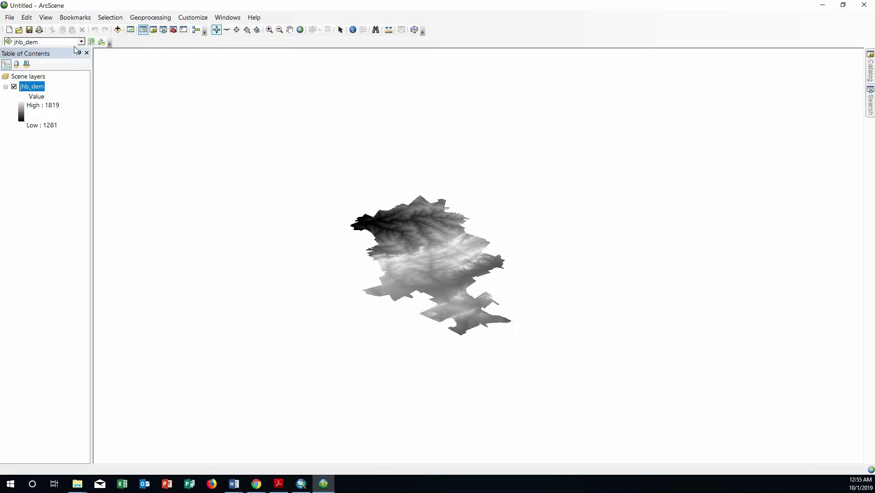
{"action": "left_click", "coordinate": [118, 29]}
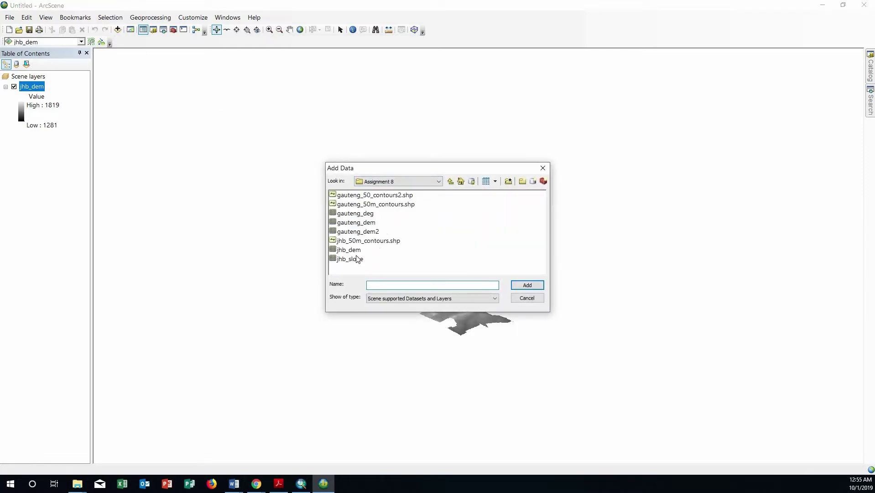
{"action": "left_click", "coordinate": [436, 181]}
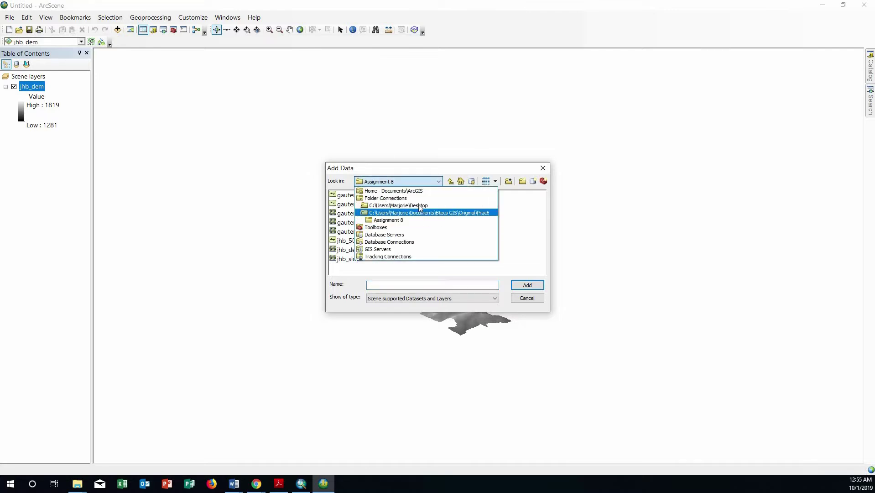
{"action": "left_click", "coordinate": [547, 172]}
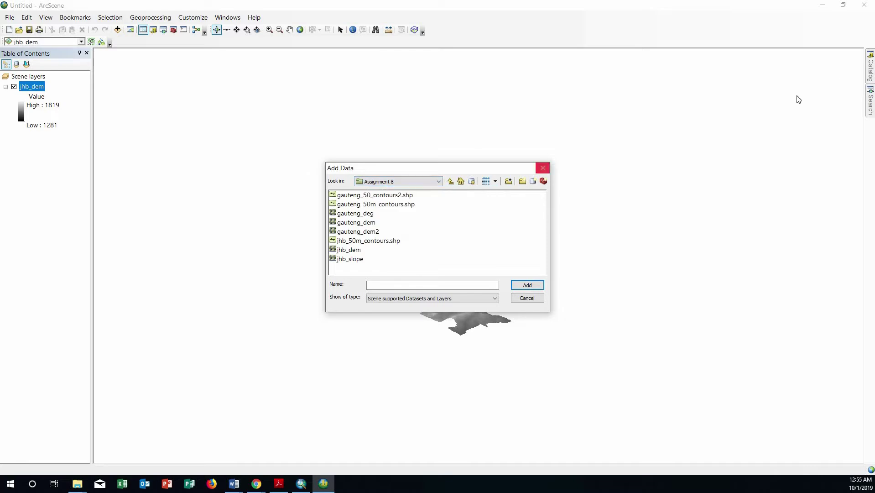
{"action": "left_click", "coordinate": [543, 168]}
- Add Johannesburg.shp from the Btecs GIS folder connection above jhb_dem and turn off its visibility
{"action": "left_click", "coordinate": [871, 66]}
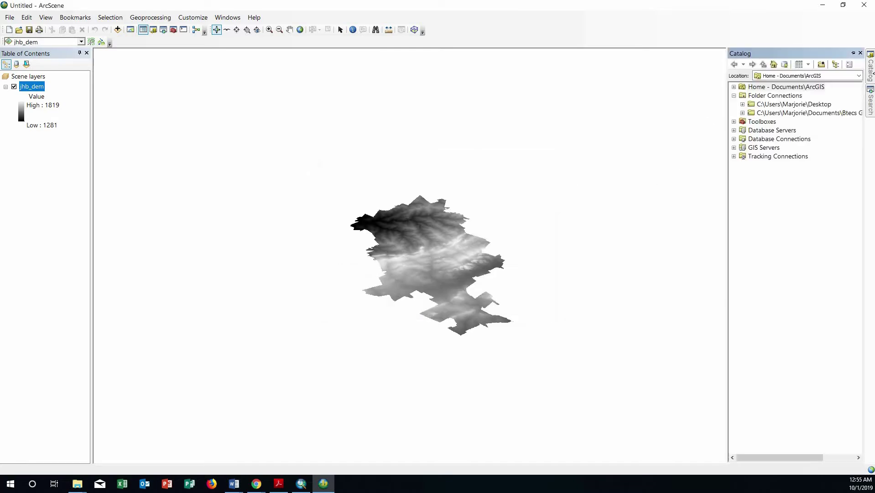
{"action": "left_click", "coordinate": [743, 113]}
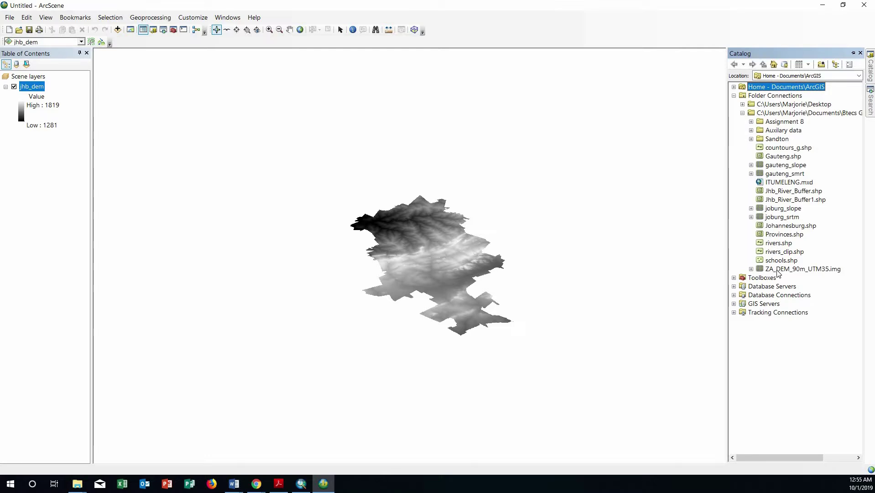
{"action": "left_click_drag", "start_coordinate": [791, 228], "coordinate": [25, 84]}
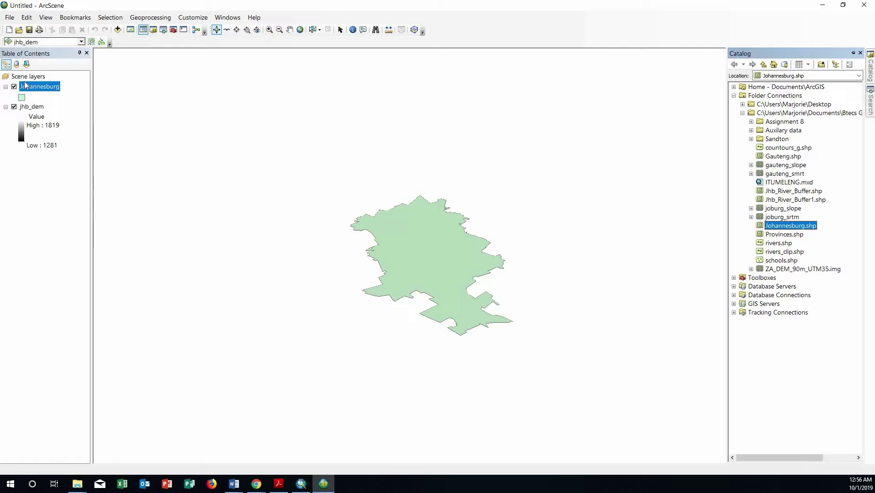
{"action": "left_click", "coordinate": [14, 87]}
- Set the jhb_dem base heights to float on the jhb_dem surface with a custom elevation conversion factor of 3
{"action": "left_click_drag", "start_coordinate": [436, 262], "coordinate": [408, 235]}
{"action": "left_click_drag", "start_coordinate": [453, 296], "coordinate": [434, 256]}
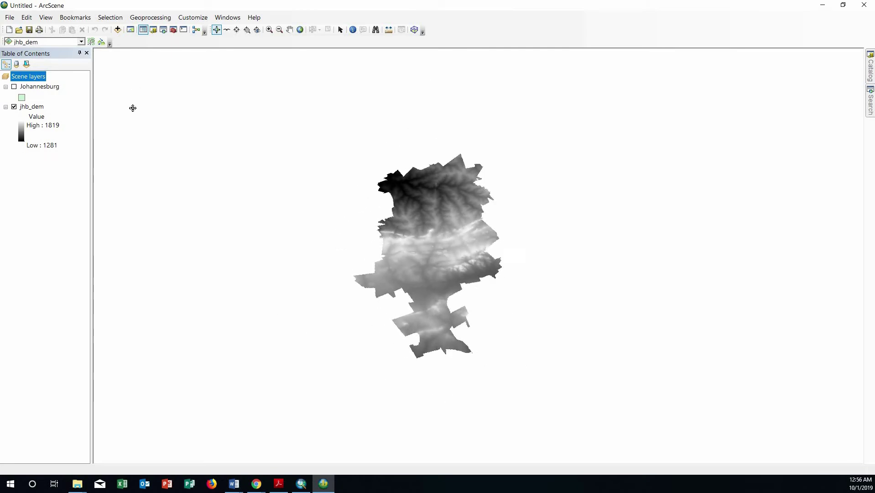
{"action": "left_click", "coordinate": [26, 107]}
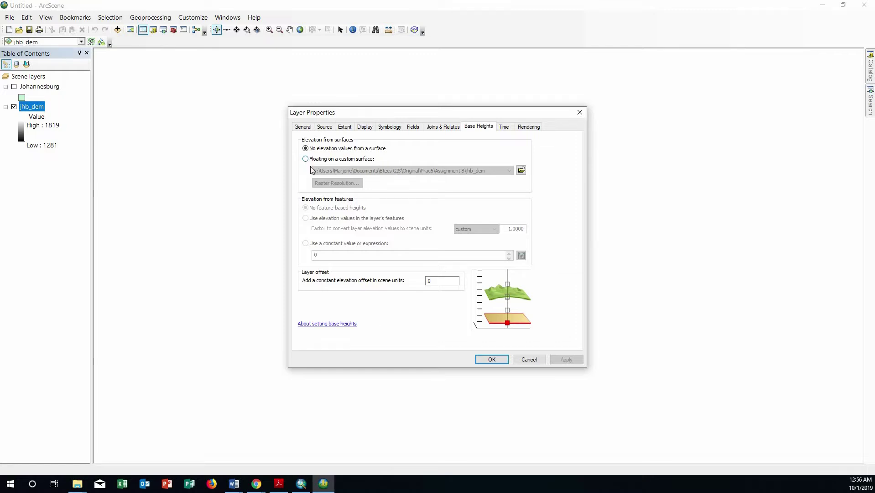
{"action": "mouse_move", "coordinate": [387, 115]}
{"action": "left_mouse_down"}
{"action": "mouse_move", "coordinate": [428, 166]}
{"action": "mouse_move", "coordinate": [300, 147]}
{"action": "mouse_move", "coordinate": [273, 225]}
{"action": "mouse_move", "coordinate": [604, 107]}
{"action": "left_mouse_up"}
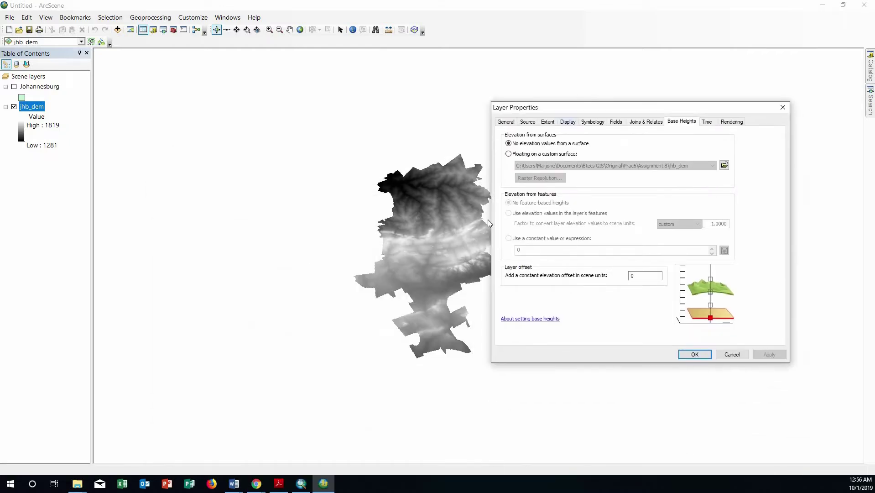
{"action": "left_click", "coordinate": [509, 154]}
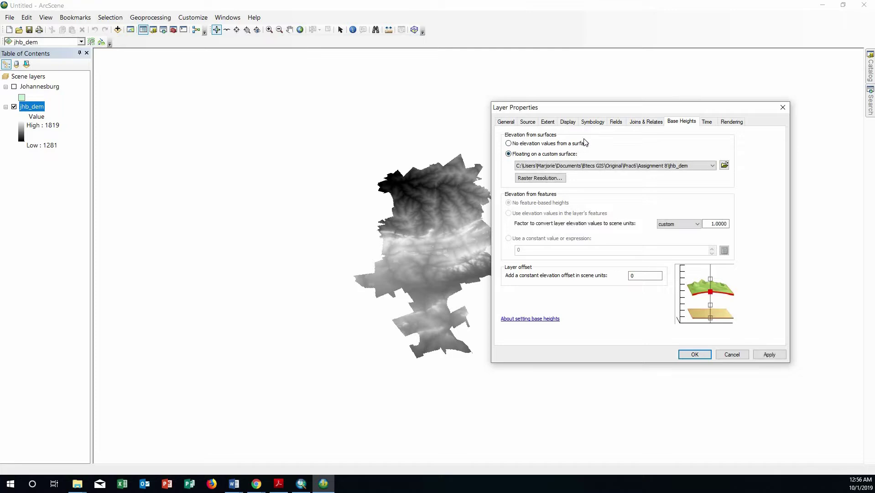
{"action": "left_click_drag", "start_coordinate": [667, 110], "coordinate": [574, 85]}
{"action": "left_click", "coordinate": [623, 202]}
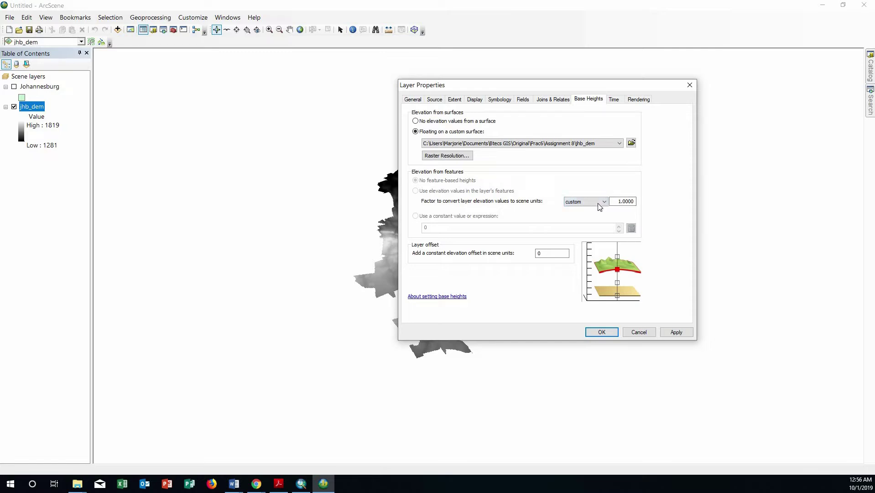
{"action": "left_click", "coordinate": [621, 202]}
{"action": "left_click", "coordinate": [602, 332]}
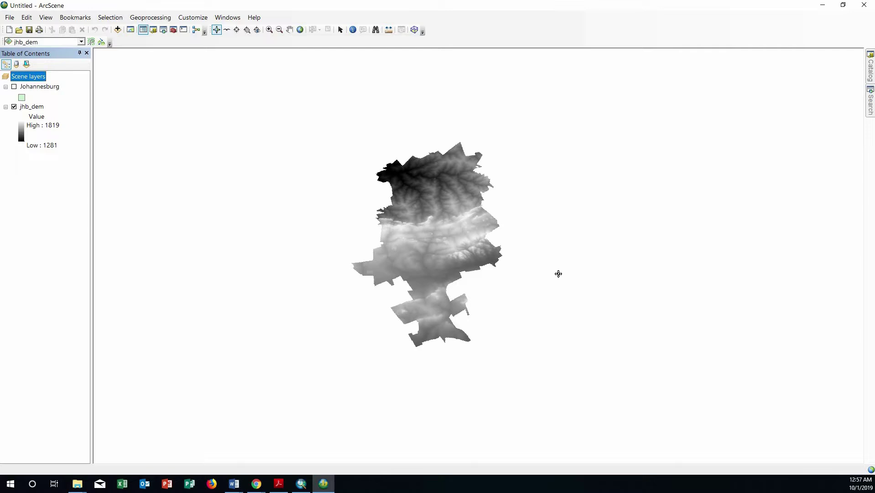
- Inspect the relief of the raised jhb_dem terrain from low side views and oblique angles
{"action": "left_click_drag", "start_coordinate": [558, 273], "coordinate": [602, 220]}
{"action": "left_click_drag", "start_coordinate": [511, 254], "coordinate": [541, 192]}
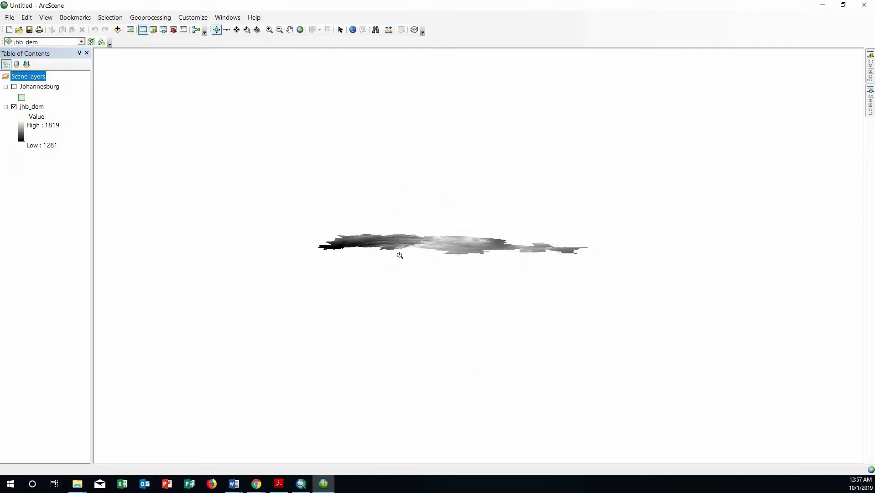
{"action": "right_click_drag", "start_coordinate": [400, 255], "coordinate": [429, 289]}
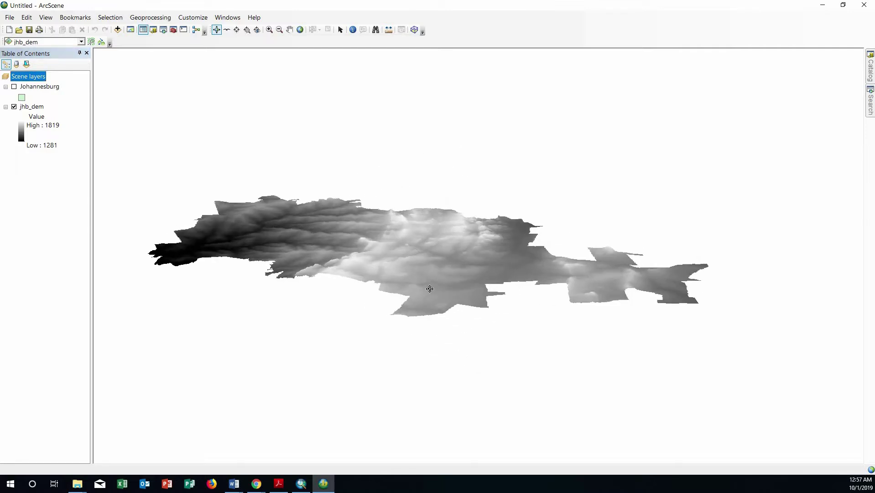
{"action": "left_click_drag", "start_coordinate": [396, 251], "coordinate": [419, 252]}
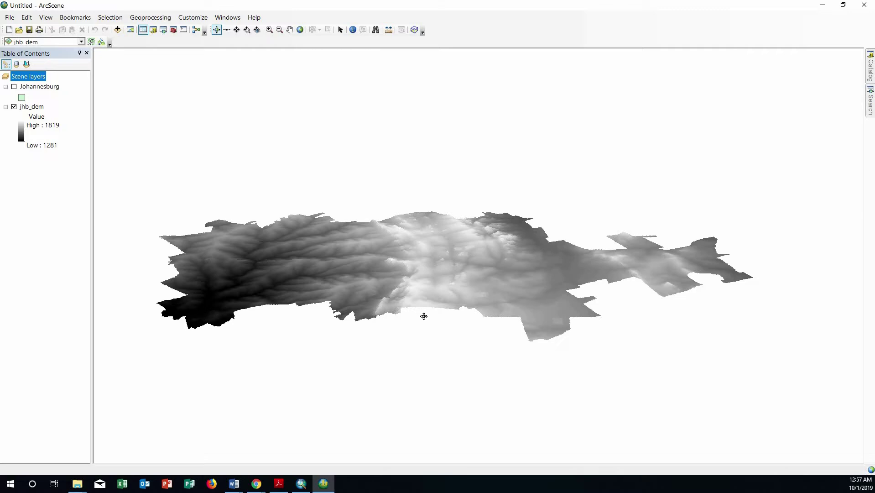
{"action": "left_click_drag", "start_coordinate": [424, 316], "coordinate": [248, 315]}
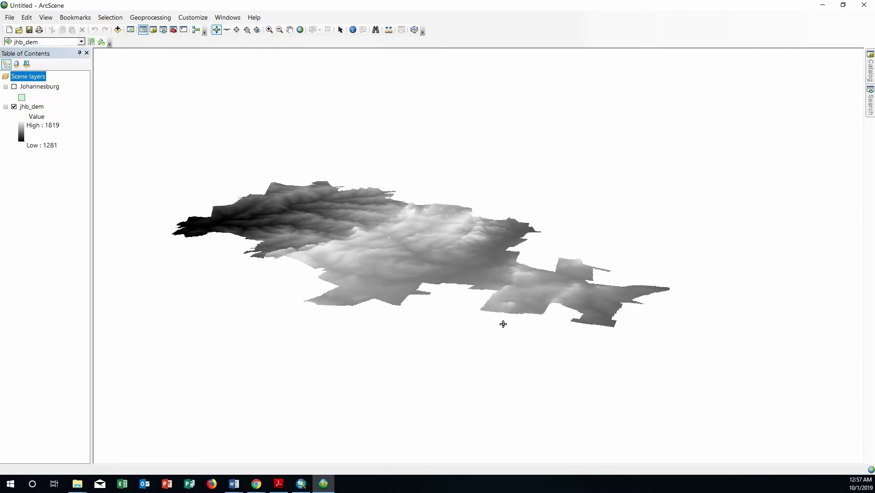
{"action": "left_click_drag", "start_coordinate": [503, 323], "coordinate": [403, 330]}
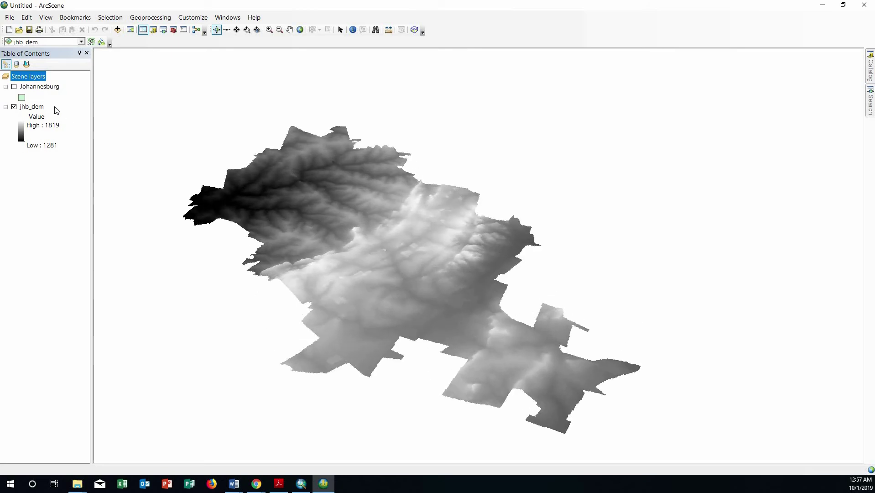
- Set the custom elevation conversion factor in the jhb_dem base heights to 10
{"action": "double_click", "coordinate": [32, 111]}
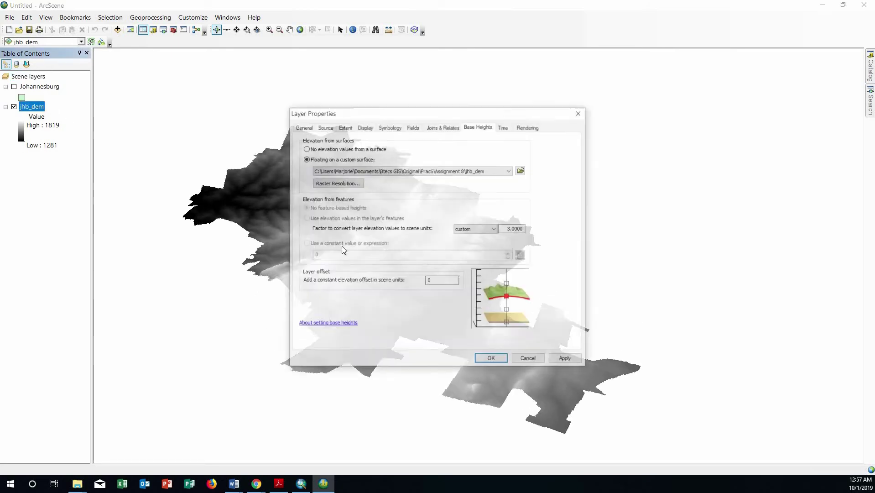
{"action": "left_click", "coordinate": [510, 228]}
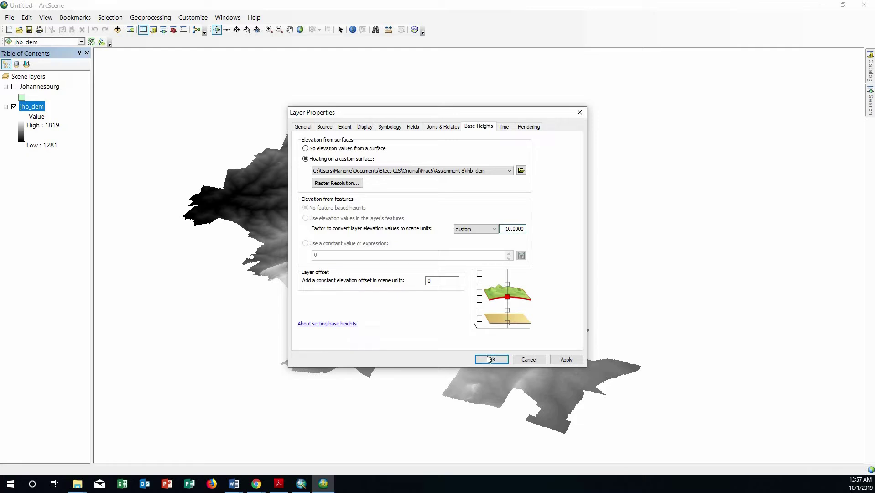
{"action": "left_click", "coordinate": [487, 356]}
- Examine the exaggerated jhb_dem relief from low side views, oblique angles and close range
{"action": "left_click_drag", "start_coordinate": [443, 276], "coordinate": [459, 221]}
{"action": "scroll", "coordinate": [468, 192], "scroll_direction": "up", "scroll_amount": 5}
{"action": "scroll", "coordinate": [468, 192], "scroll_direction": "down", "scroll_amount": 5}
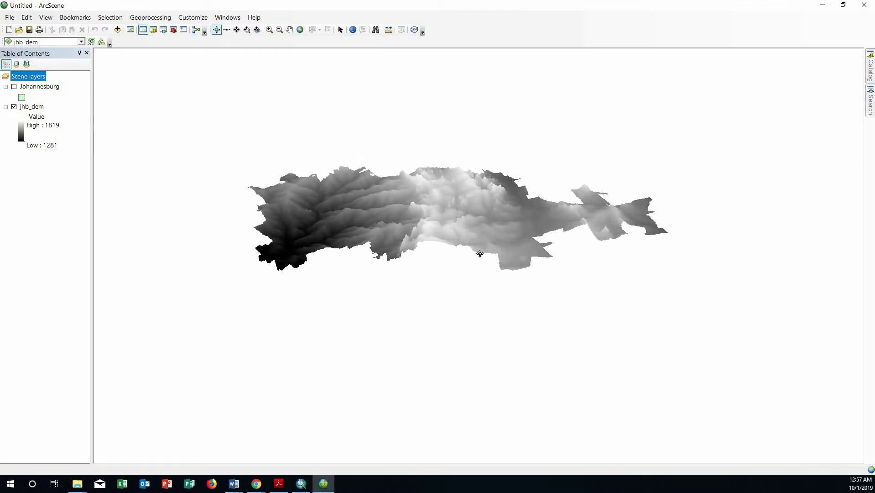
{"action": "left_click_drag", "start_coordinate": [480, 253], "coordinate": [482, 280]}
{"action": "left_click_drag", "start_coordinate": [289, 275], "coordinate": [297, 291]}
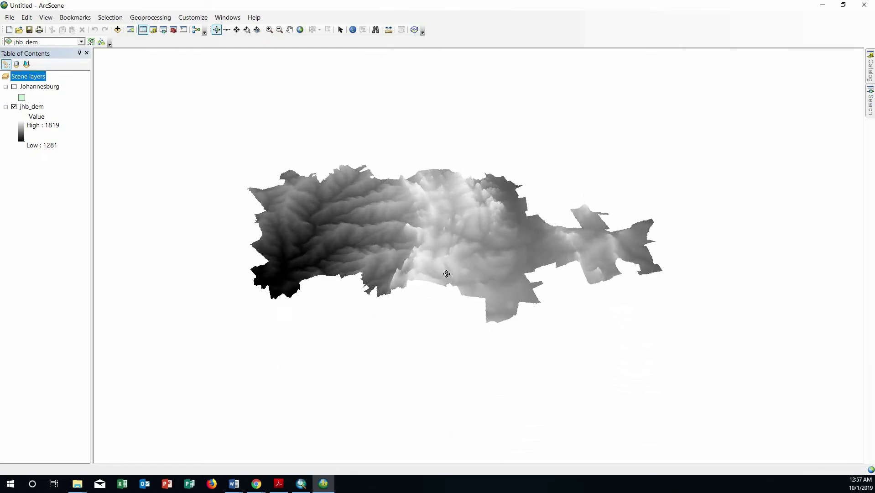
{"action": "left_click_drag", "start_coordinate": [447, 274], "coordinate": [451, 198]}
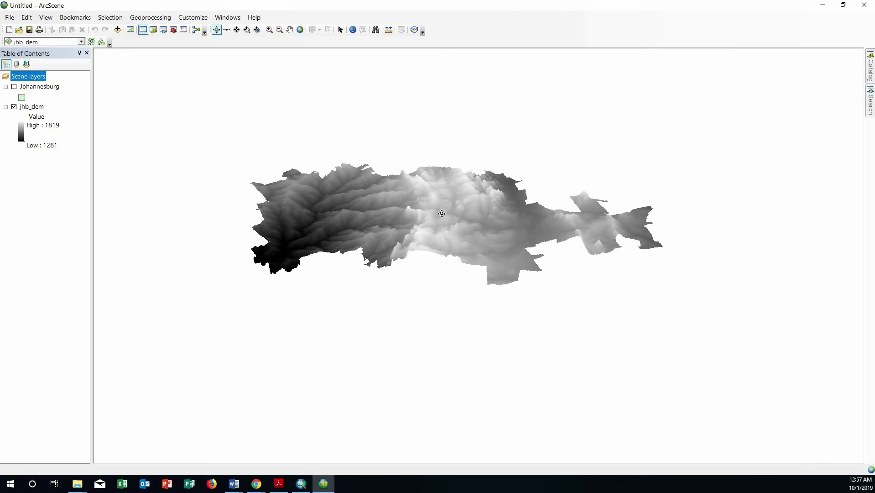
{"action": "left_click_drag", "start_coordinate": [469, 249], "coordinate": [448, 176]}
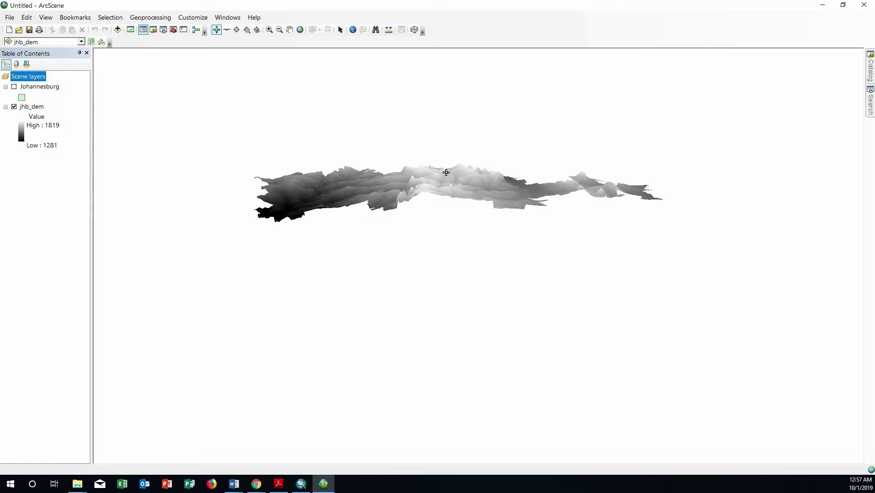
{"action": "left_click_drag", "start_coordinate": [362, 230], "coordinate": [404, 223]}
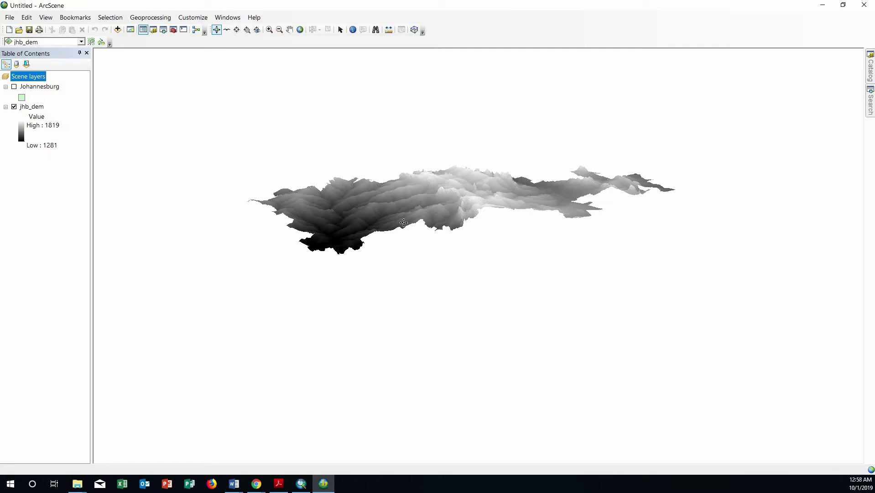
{"action": "left_click_drag", "start_coordinate": [453, 241], "coordinate": [374, 258]}
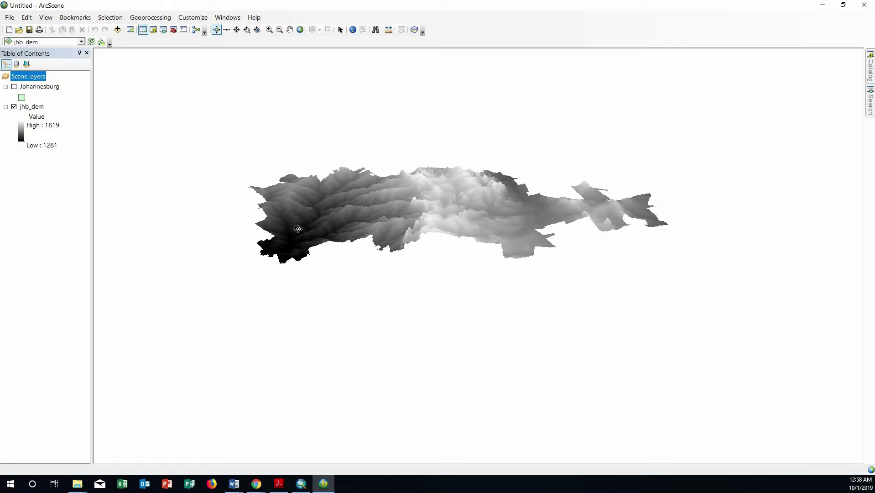
{"action": "left_click_drag", "start_coordinate": [468, 286], "coordinate": [283, 299]}
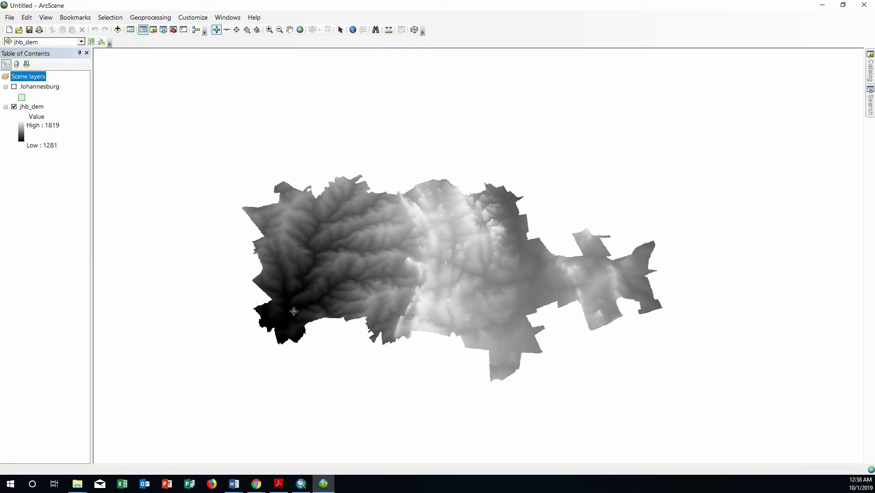
{"action": "left_click_drag", "start_coordinate": [288, 314], "coordinate": [298, 292]}
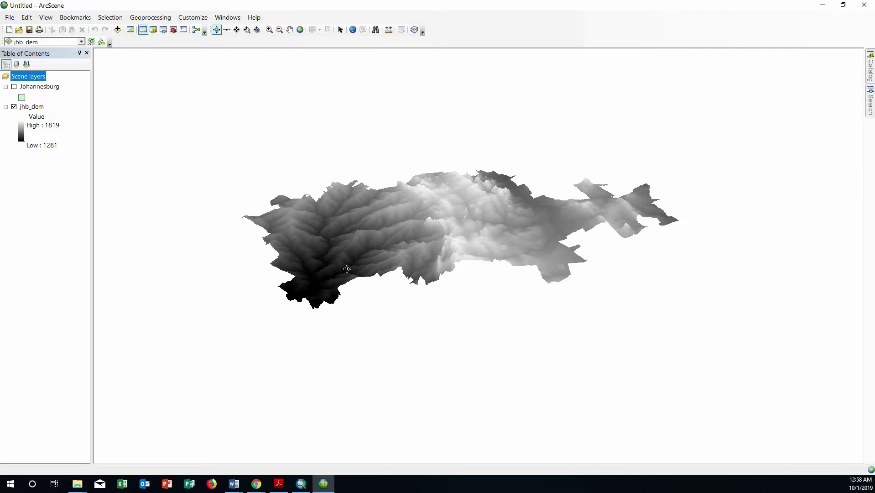
{"action": "left_click_drag", "start_coordinate": [347, 268], "coordinate": [278, 287]}
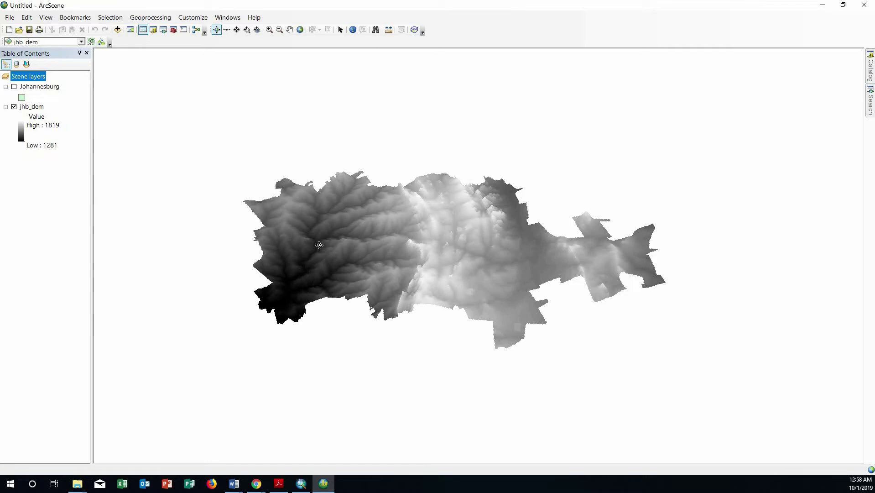
{"action": "left_click_drag", "start_coordinate": [375, 282], "coordinate": [332, 246]}
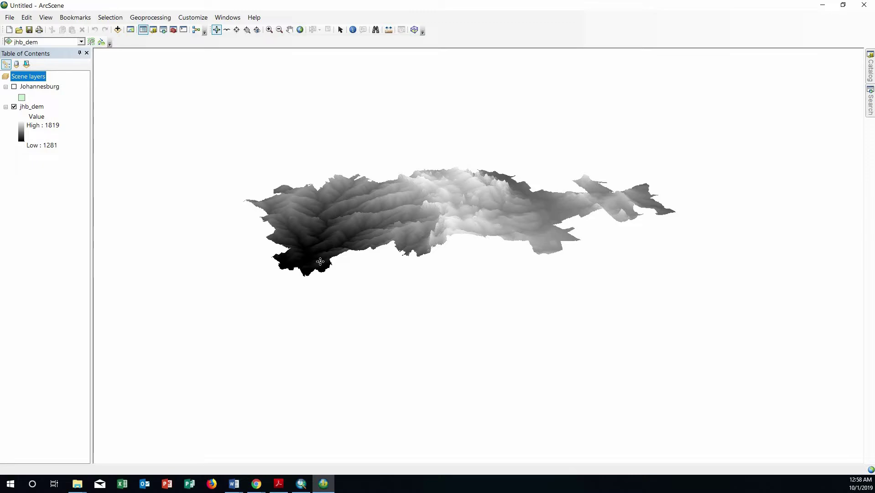
{"action": "left_click_drag", "start_coordinate": [407, 283], "coordinate": [343, 233]}
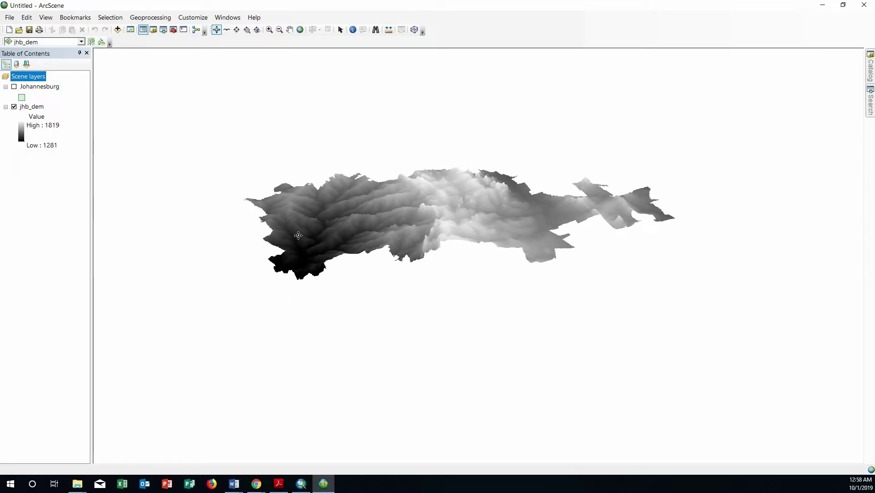
{"action": "left_click_drag", "start_coordinate": [339, 286], "coordinate": [316, 299]}
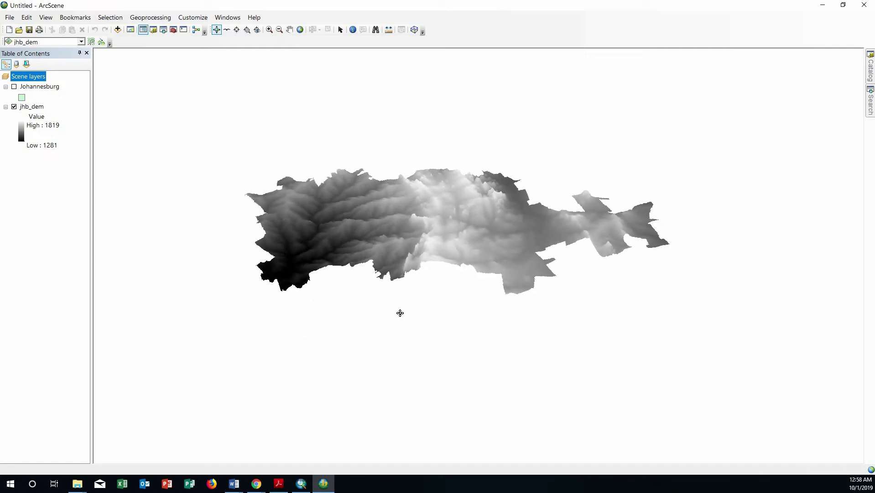
{"action": "left_click_drag", "start_coordinate": [400, 313], "coordinate": [343, 302]}
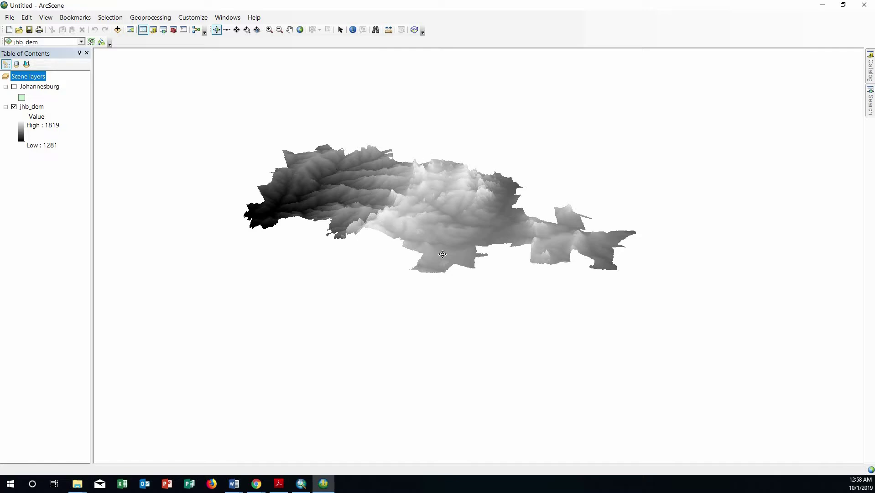
{"action": "left_click_drag", "start_coordinate": [442, 254], "coordinate": [421, 175]}
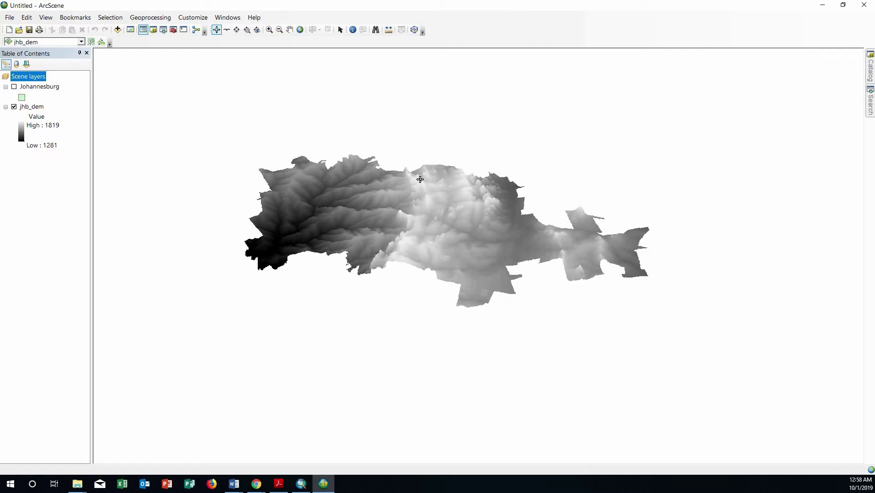
{"action": "left_click_drag", "start_coordinate": [379, 219], "coordinate": [553, 219]}
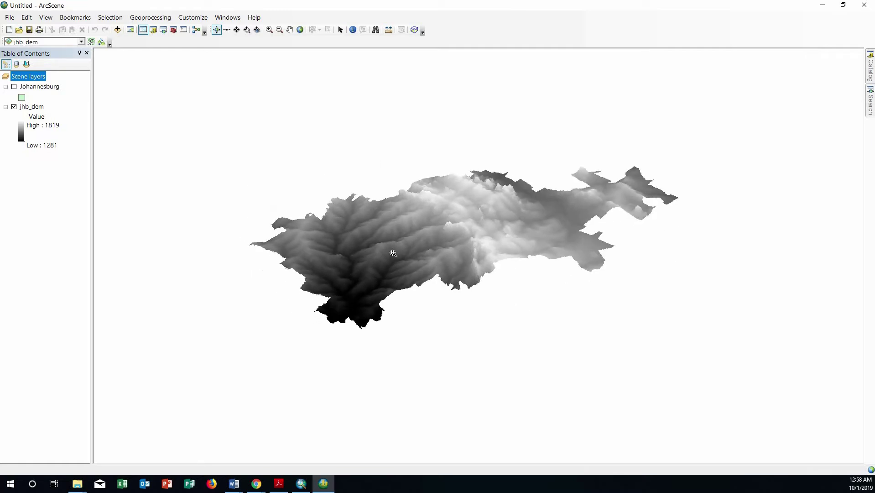
{"action": "scroll", "coordinate": [391, 255], "scroll_direction": "down", "scroll_amount": 3}
{"action": "scroll", "coordinate": [387, 264], "scroll_direction": "up", "scroll_amount": 6}
{"action": "scroll", "coordinate": [388, 264], "scroll_direction": "up", "scroll_amount": 2}
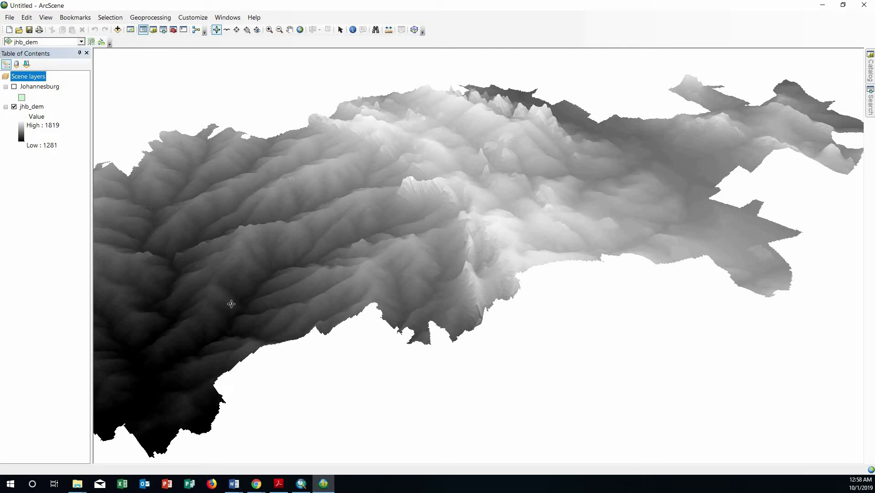
{"action": "left_click_drag", "start_coordinate": [232, 304], "coordinate": [359, 285]}
{"action": "left_click_drag", "start_coordinate": [296, 278], "coordinate": [221, 242]}
{"action": "scroll", "coordinate": [371, 251], "scroll_direction": "down", "scroll_amount": 3}
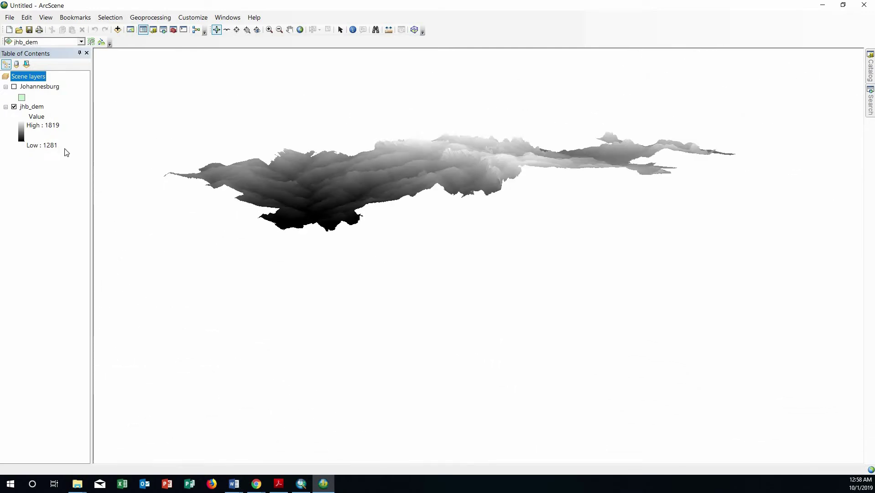
- Apply the stretched elevation color ramp running from pale cyan through green, yellow and dark red to white to jhb_dem
{"action": "double_click", "coordinate": [30, 106]}
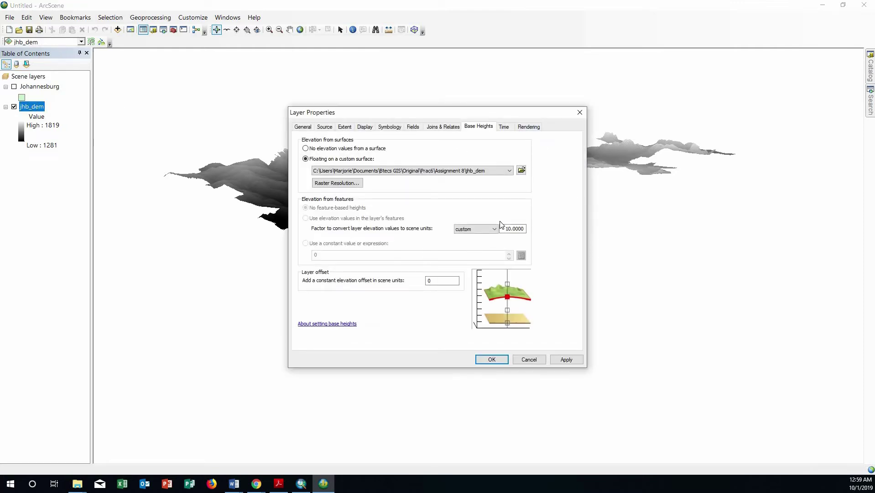
{"action": "left_click", "coordinate": [389, 127]}
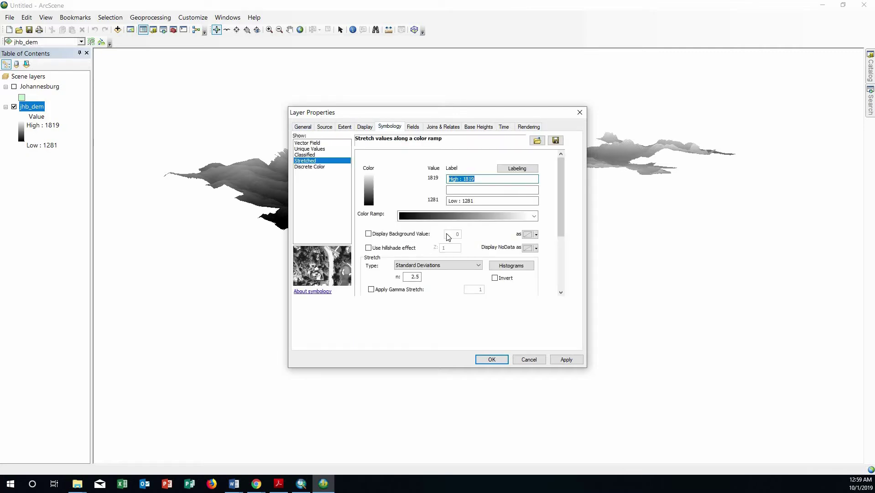
{"action": "left_click", "coordinate": [534, 216]}
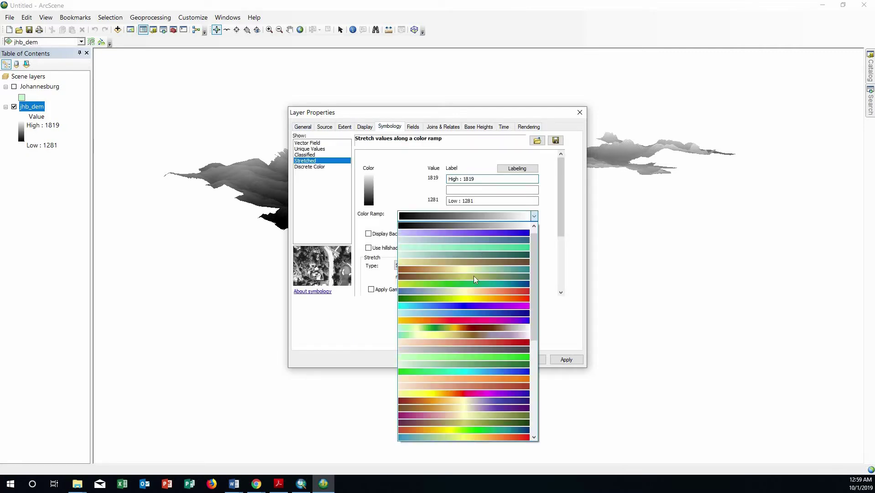
{"action": "left_click", "coordinate": [478, 328]}
{"action": "left_click", "coordinate": [490, 358]}
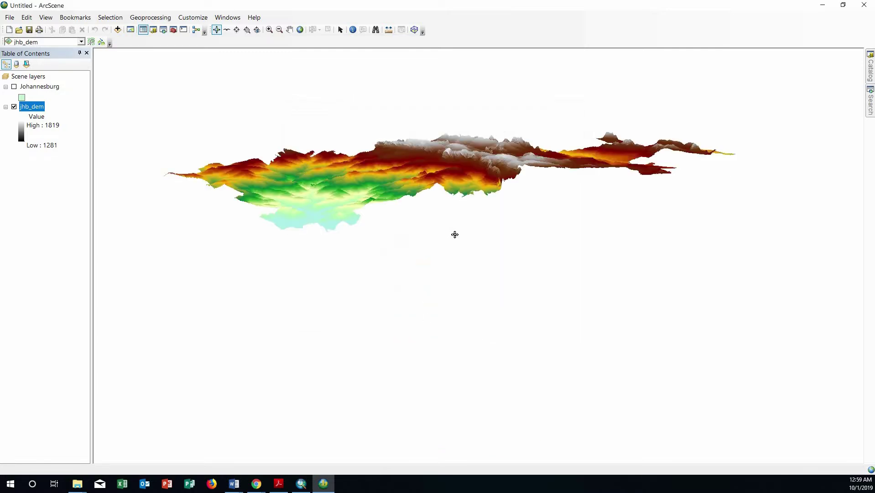
- Examine the colored jhb_dem terrain from several sides and tilts, comparing its low valleys with its high ridges
{"action": "left_click_drag", "start_coordinate": [455, 235], "coordinate": [316, 259]}
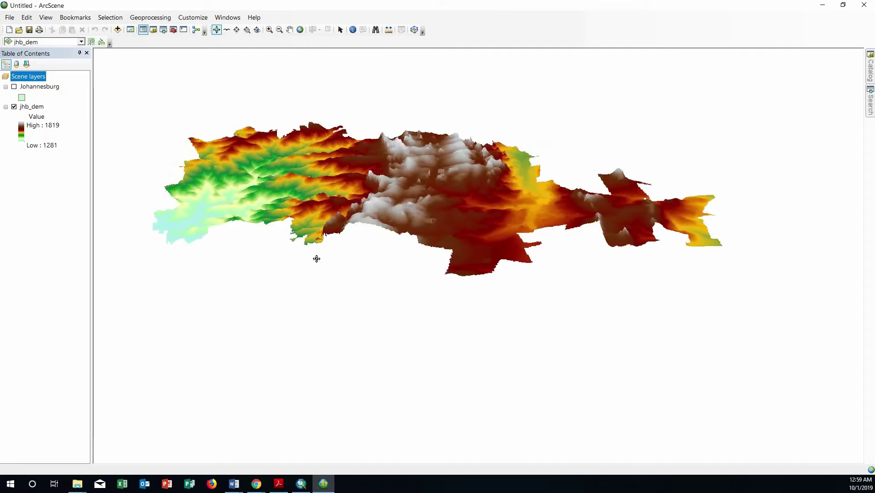
{"action": "mouse_move", "coordinate": [576, 306]}
{"action": "left_mouse_down"}
{"action": "mouse_move", "coordinate": [508, 299]}
{"action": "mouse_move", "coordinate": [393, 249]}
{"action": "mouse_move", "coordinate": [358, 265]}
{"action": "mouse_move", "coordinate": [341, 239]}
{"action": "left_mouse_up"}
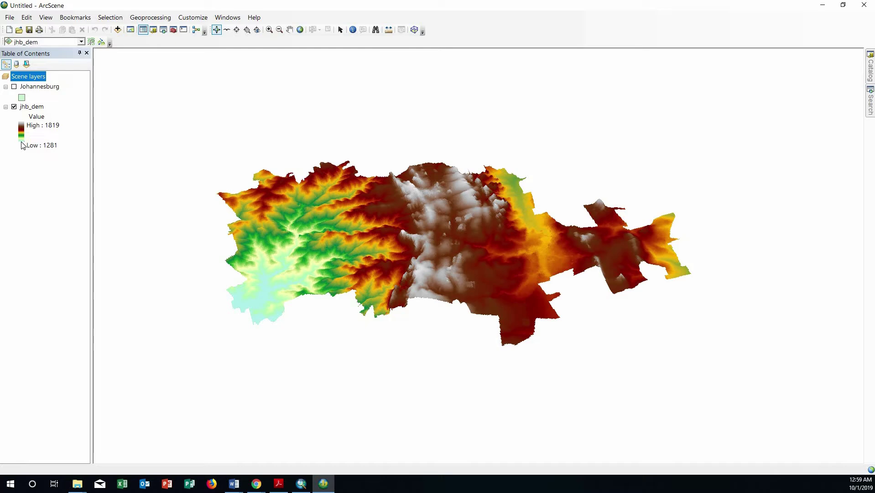
{"action": "left_click_drag", "start_coordinate": [353, 305], "coordinate": [257, 255]}
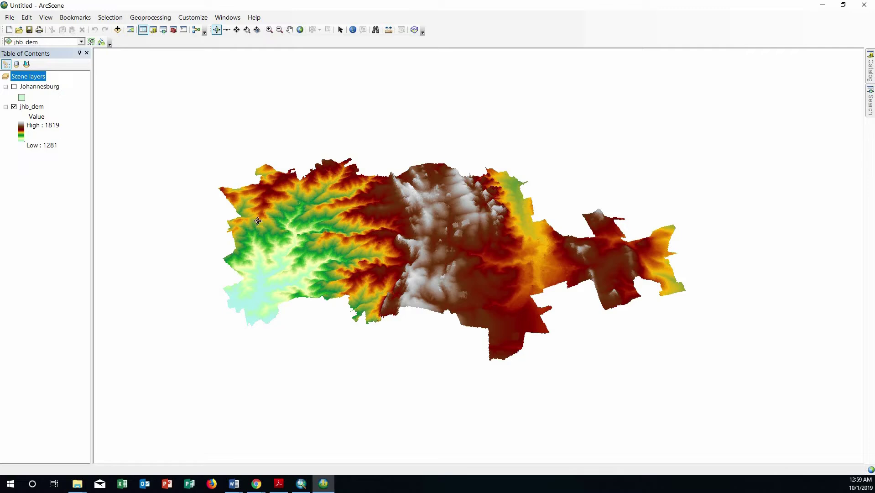
{"action": "left_click_drag", "start_coordinate": [583, 309], "coordinate": [569, 380]}
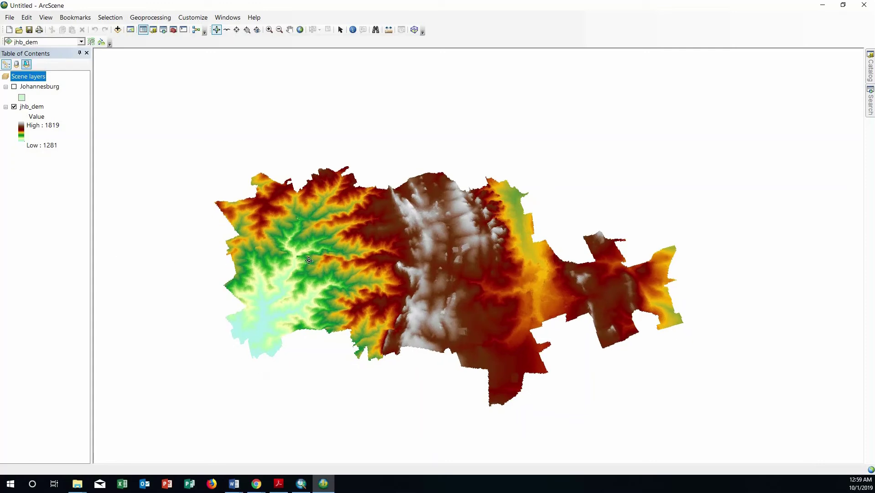
{"action": "left_click_drag", "start_coordinate": [407, 300], "coordinate": [401, 228]}
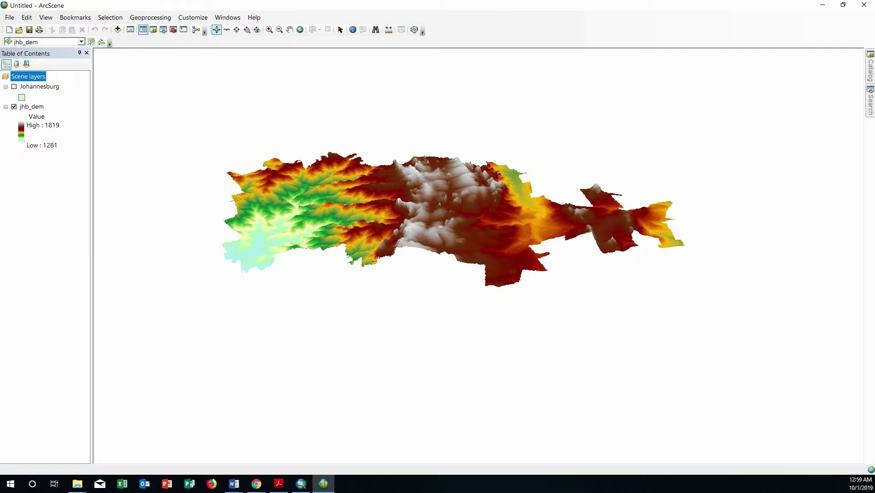
{"action": "left_click_drag", "start_coordinate": [432, 291], "coordinate": [148, 297]}
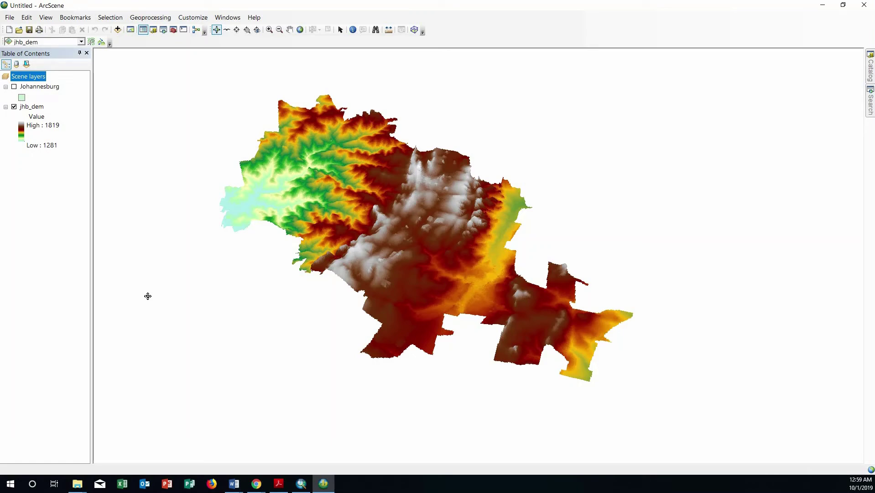
{"action": "left_click_drag", "start_coordinate": [373, 328], "coordinate": [477, 283]}
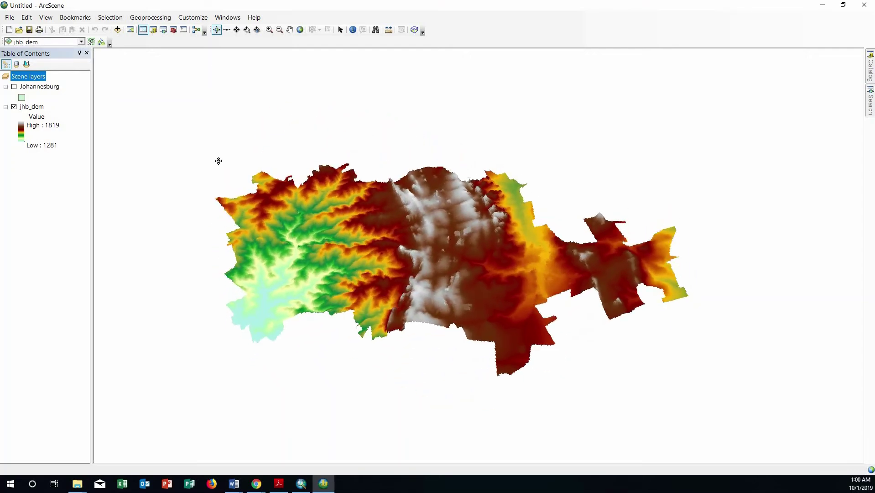
{"action": "left_click_drag", "start_coordinate": [416, 330], "coordinate": [304, 234]}
{"action": "left_click_drag", "start_coordinate": [283, 245], "coordinate": [286, 302]}
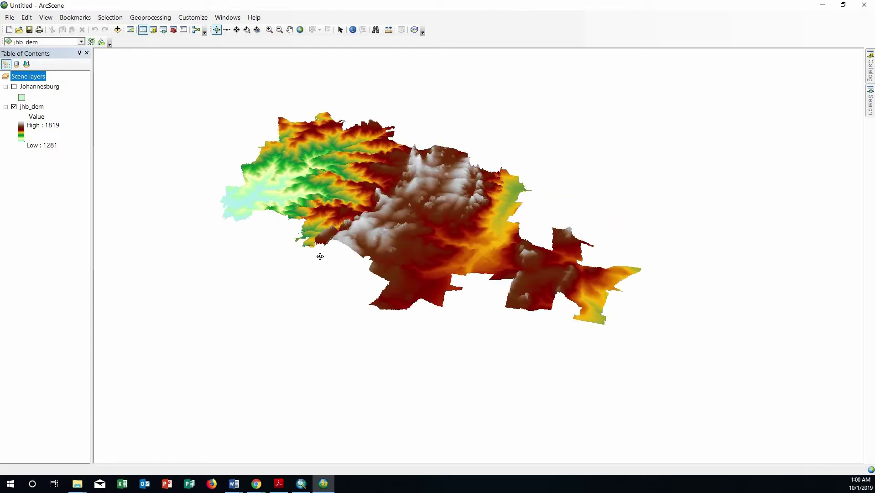
{"action": "left_click_drag", "start_coordinate": [314, 209], "coordinate": [381, 255]}
{"action": "left_click_drag", "start_coordinate": [312, 252], "coordinate": [351, 237]}
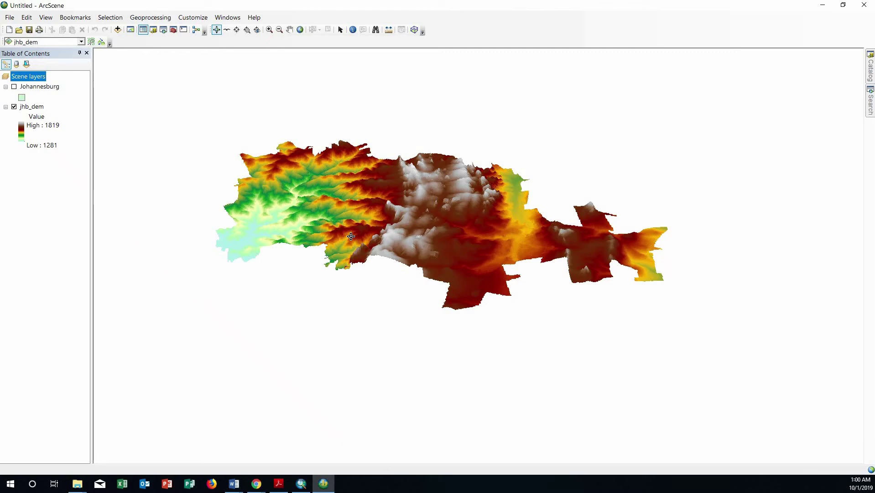
{"action": "left_click_drag", "start_coordinate": [335, 243], "coordinate": [416, 280]}
{"action": "left_click_drag", "start_coordinate": [302, 204], "coordinate": [193, 164]}
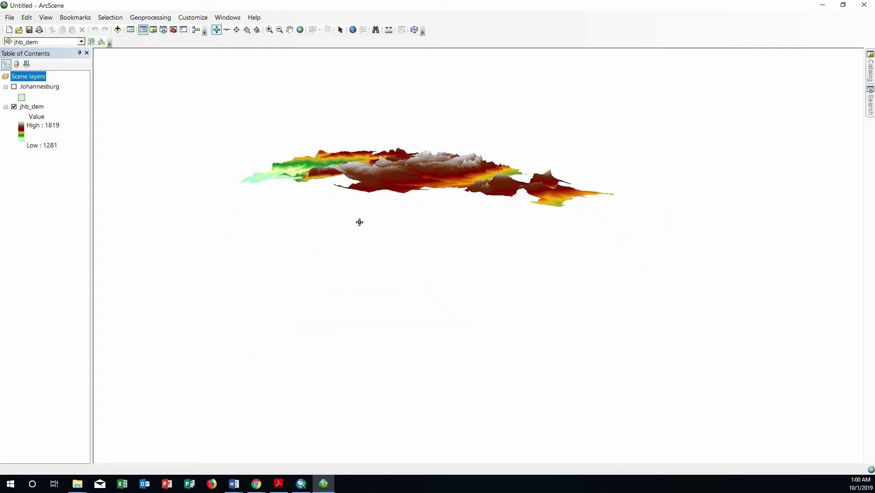
{"action": "left_click_drag", "start_coordinate": [360, 221], "coordinate": [361, 230]}
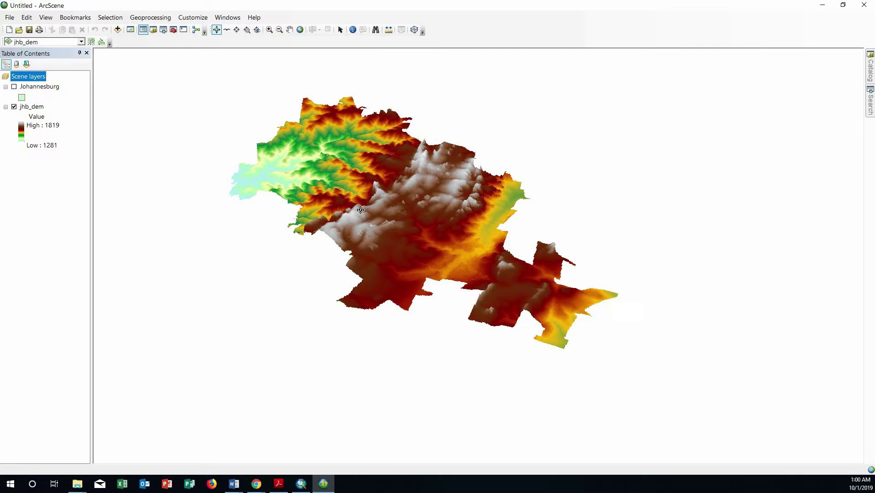
{"action": "scroll", "coordinate": [361, 210], "scroll_direction": "up", "scroll_amount": 2}
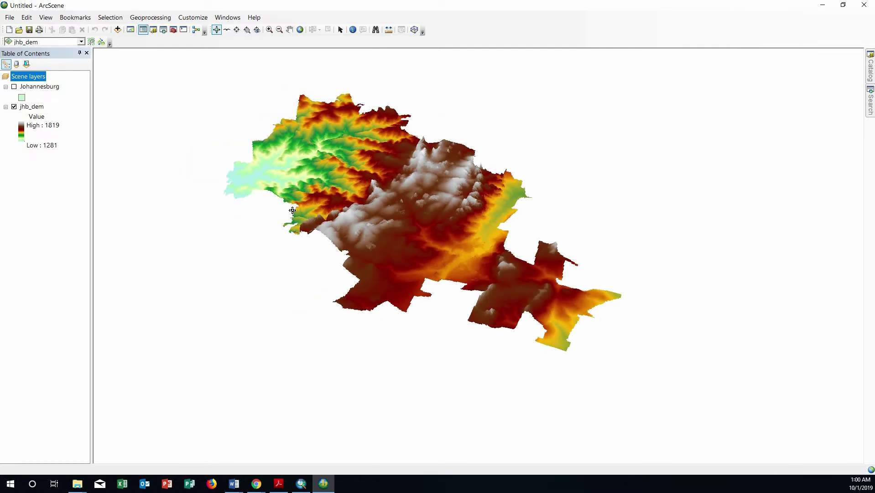
- Examine the colored jhb_dem terrain edge-on and from oblique angles to compare its ridges and valleys
{"action": "left_click_drag", "start_coordinate": [427, 283], "coordinate": [459, 219]}
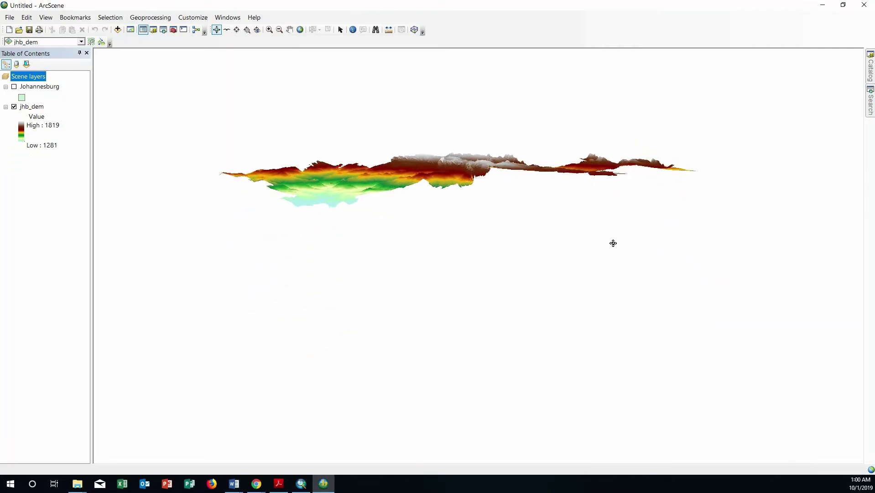
{"action": "left_click_drag", "start_coordinate": [612, 243], "coordinate": [404, 246]}
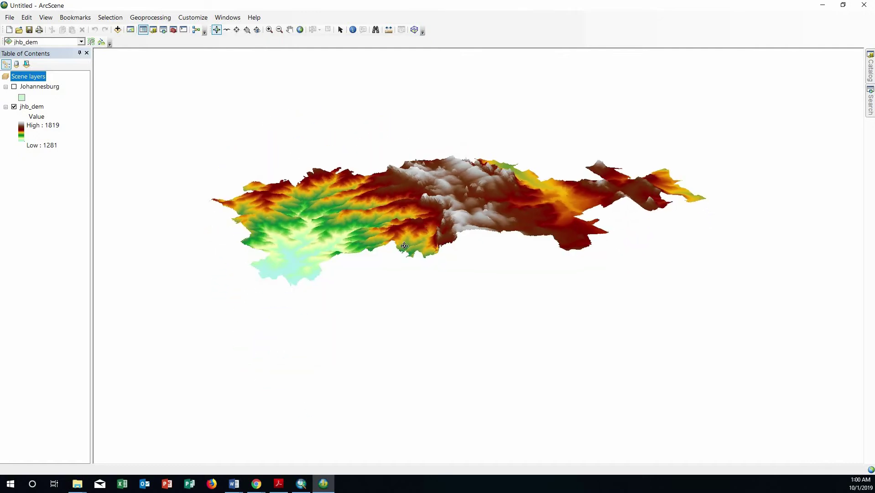
{"action": "left_click_drag", "start_coordinate": [417, 299], "coordinate": [178, 221]}
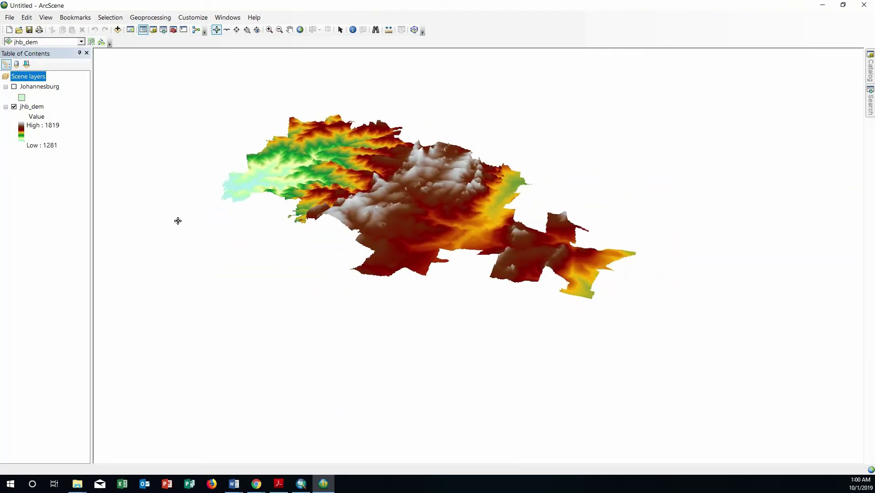
- Reduce the custom elevation conversion factor in the jhb_dem base heights
{"action": "double_click", "coordinate": [41, 86]}
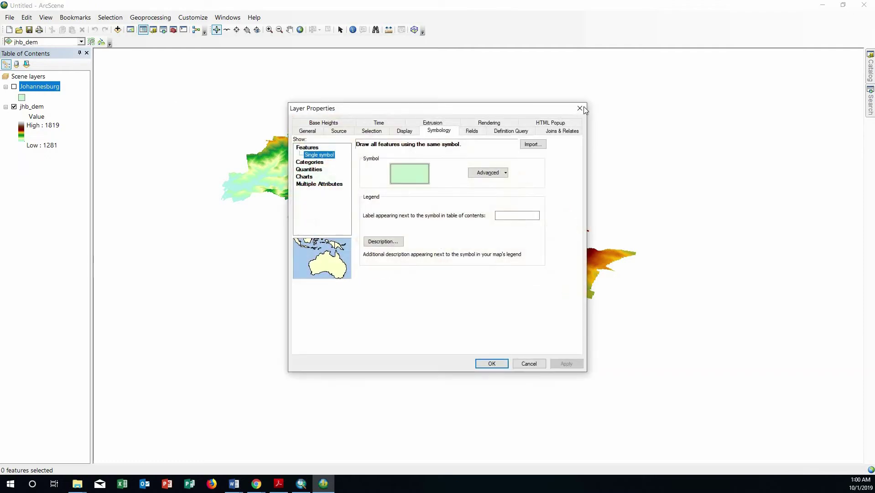
{"action": "left_click", "coordinate": [584, 109]}
{"action": "double_click", "coordinate": [36, 107]}
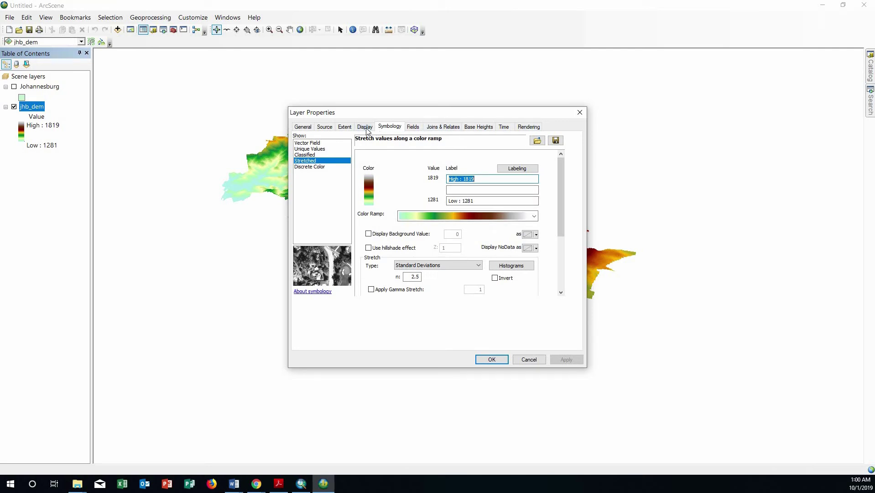
{"action": "left_click", "coordinate": [473, 129]}
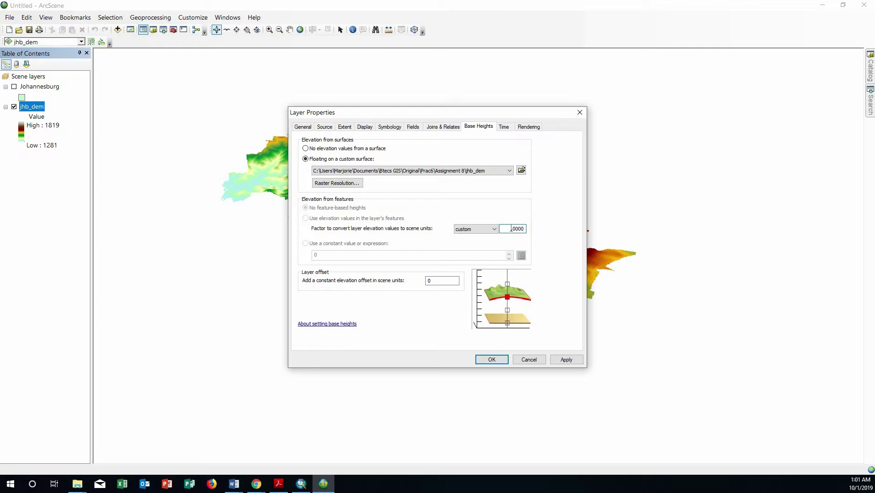
{"action": "left_click", "coordinate": [491, 359]}
- Make the Johannesburg layer visible beneath the jhb_dem terrain
{"action": "left_click_drag", "start_coordinate": [508, 296], "coordinate": [227, 291]}
{"action": "left_click_drag", "start_coordinate": [372, 297], "coordinate": [371, 353]}
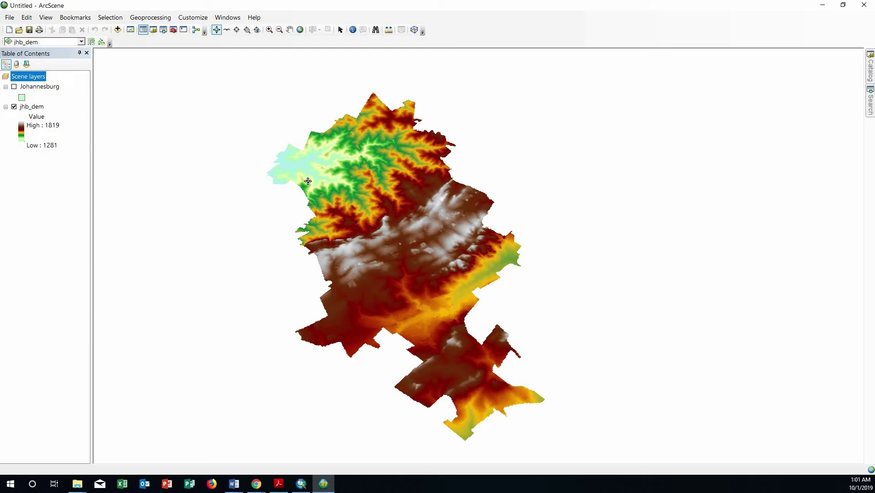
{"action": "left_click_drag", "start_coordinate": [280, 163], "coordinate": [253, 199]}
{"action": "left_click", "coordinate": [15, 86]}
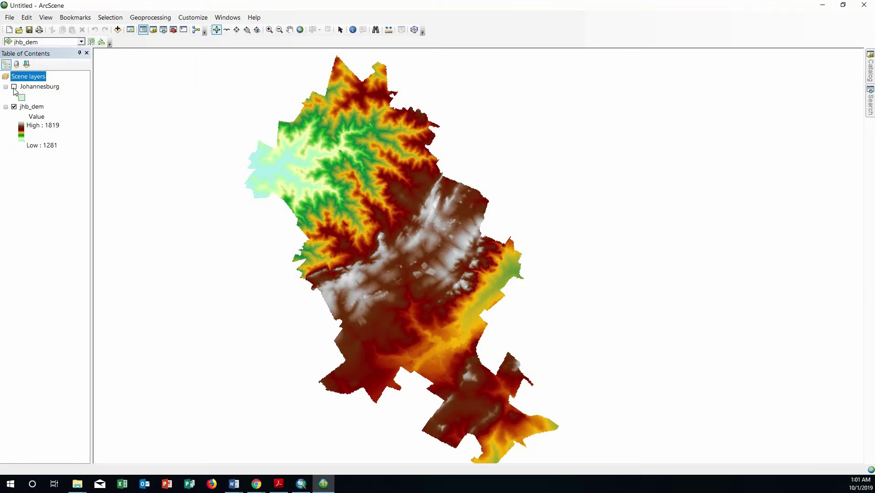
{"action": "double_click", "coordinate": [32, 88]}
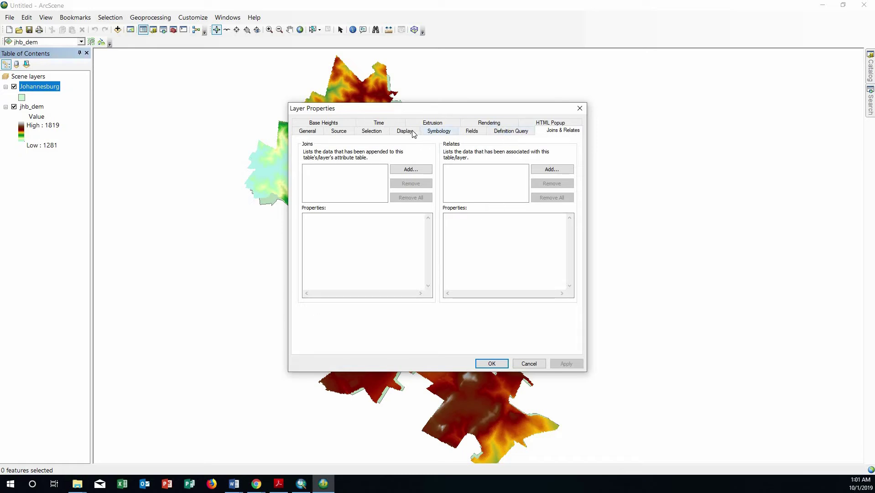
{"action": "left_click", "coordinate": [580, 109]}
{"action": "left_click", "coordinate": [65, 79]}
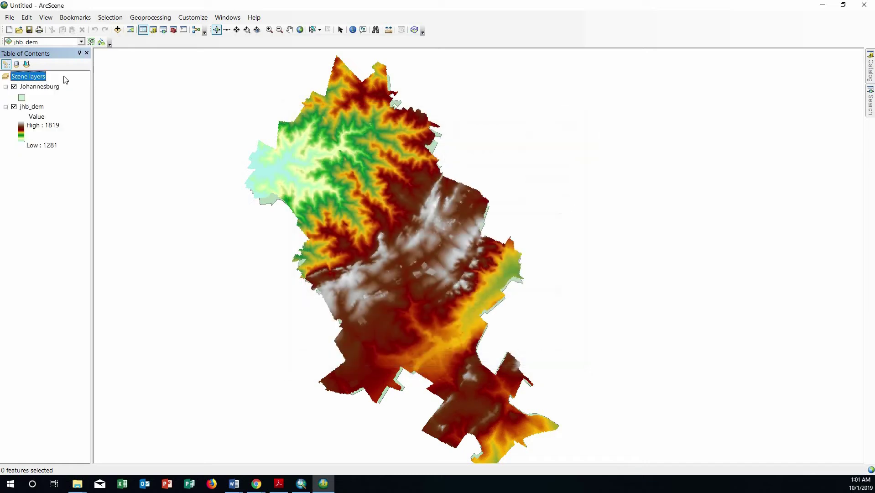
- Change the Johannesburg polygon symbol's fill color to a bright cyan-blue
{"action": "left_click", "coordinate": [21, 98]}
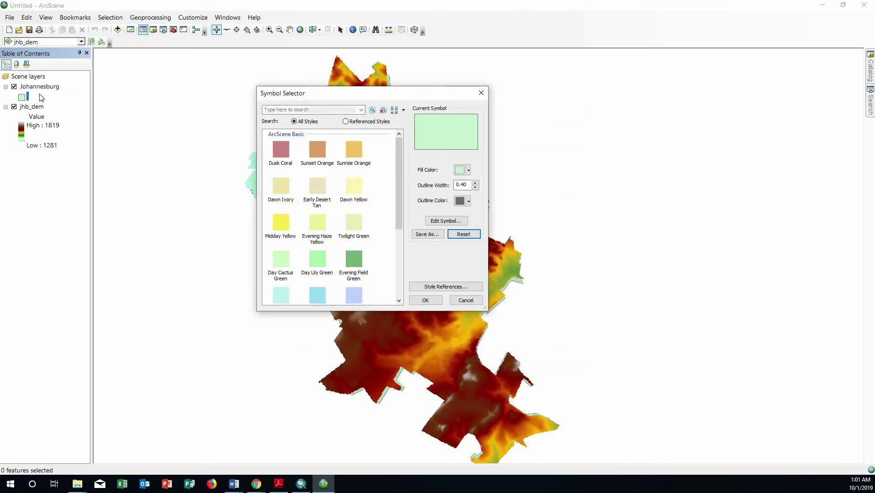
{"action": "left_click", "coordinate": [469, 171]}
{"action": "left_click", "coordinate": [501, 220]}
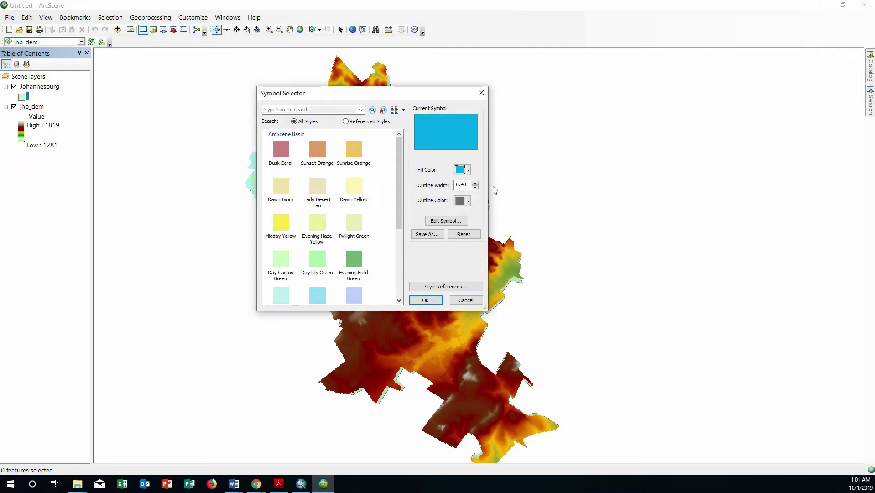
{"action": "left_click", "coordinate": [469, 170]}
{"action": "left_click", "coordinate": [501, 226]}
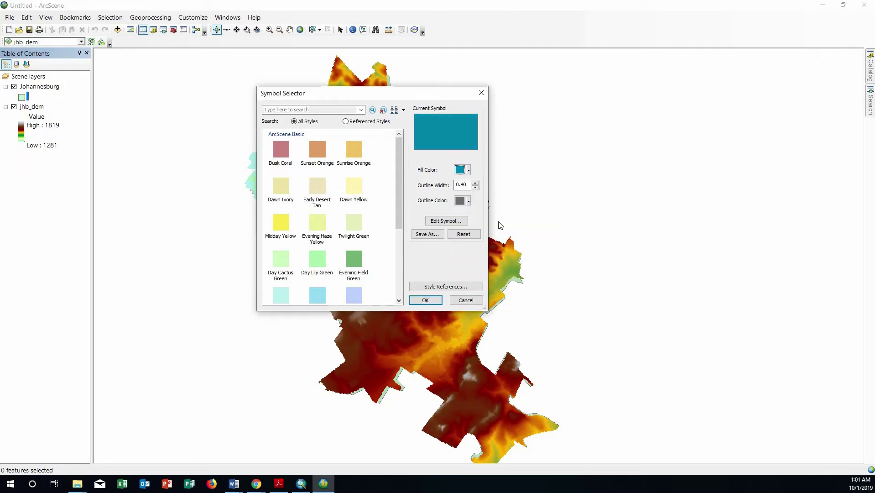
{"action": "left_click", "coordinate": [469, 170]}
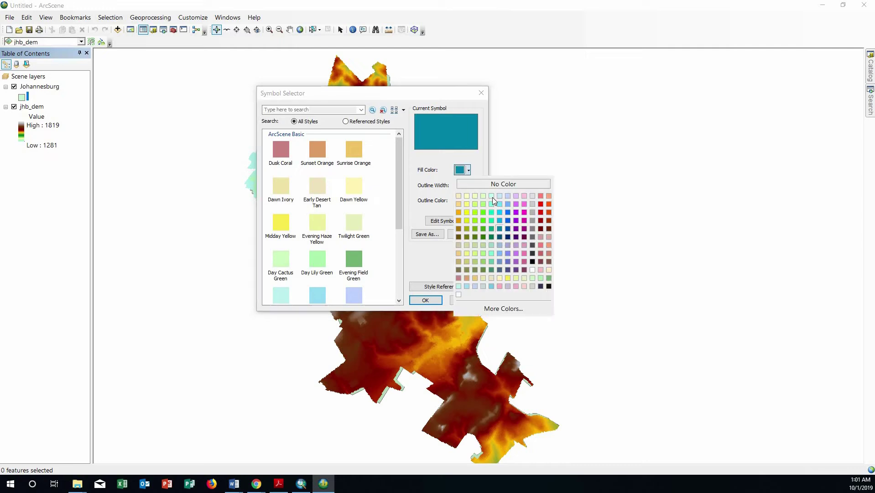
{"action": "left_click", "coordinate": [501, 221]}
{"action": "left_click", "coordinate": [470, 170]}
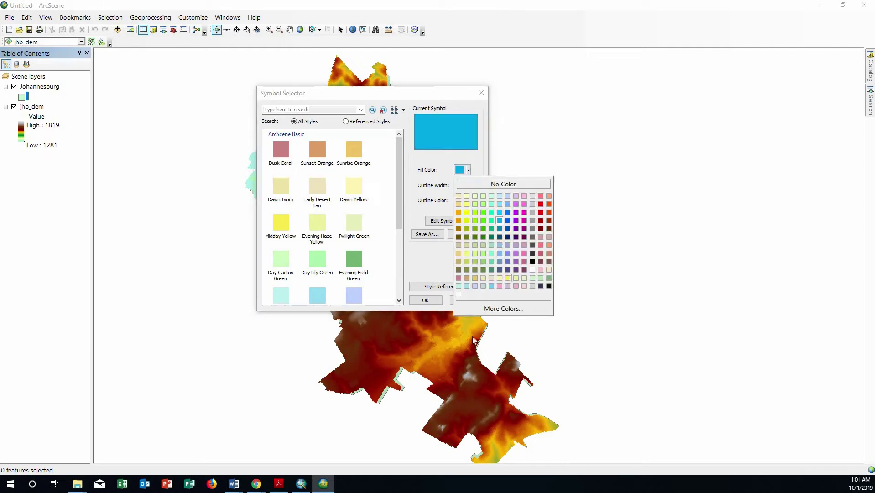
{"action": "left_click", "coordinate": [431, 300]}
{"action": "left_click", "coordinate": [425, 300]}
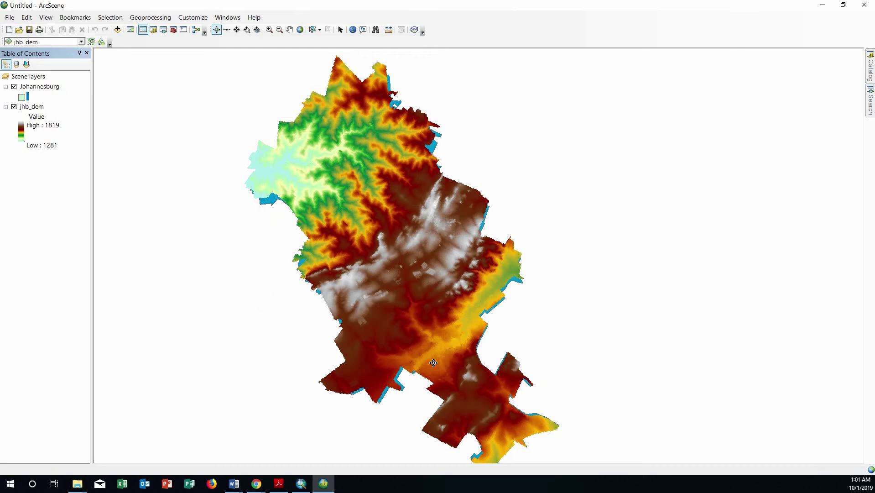
- Rename the Johannesburg layer as Base Water
{"action": "double_click", "coordinate": [30, 87]}
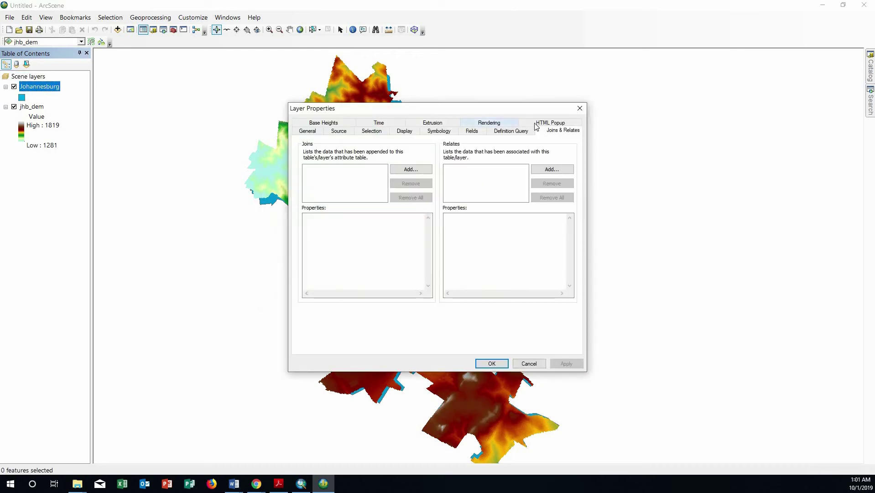
{"action": "left_click", "coordinate": [580, 108]}
{"action": "right_click", "coordinate": [43, 87]}
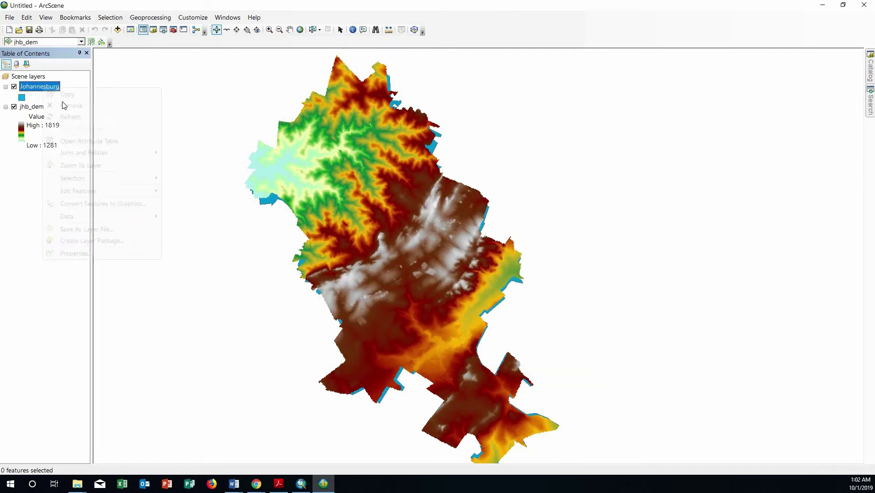
{"action": "double_click", "coordinate": [37, 86]}
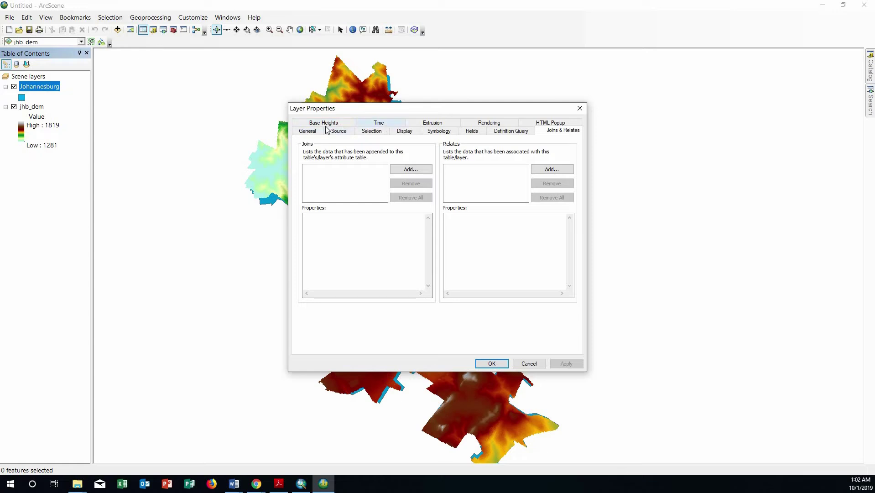
{"action": "left_click", "coordinate": [313, 129]}
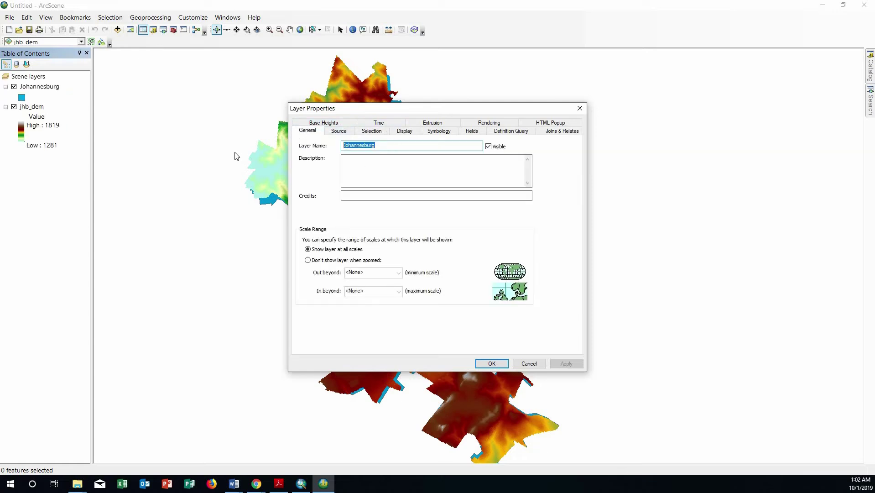
{"action": "key", "text": "BackSpace"}
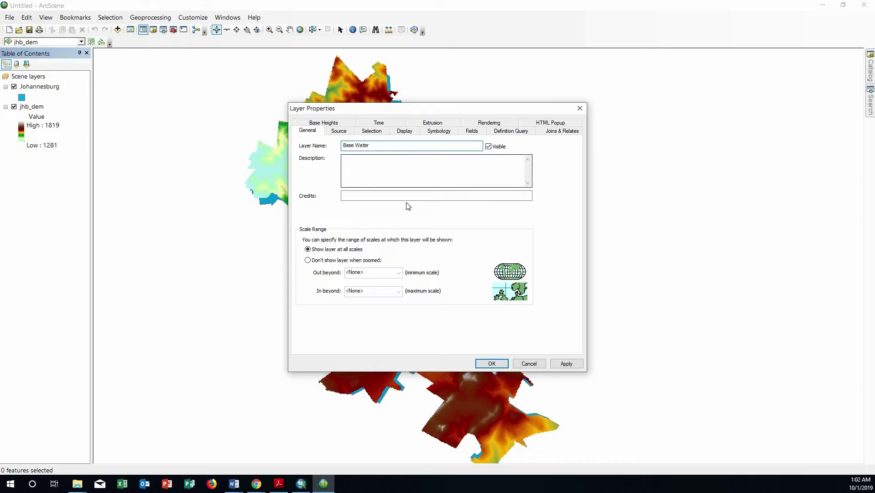
{"action": "left_click", "coordinate": [484, 364]}
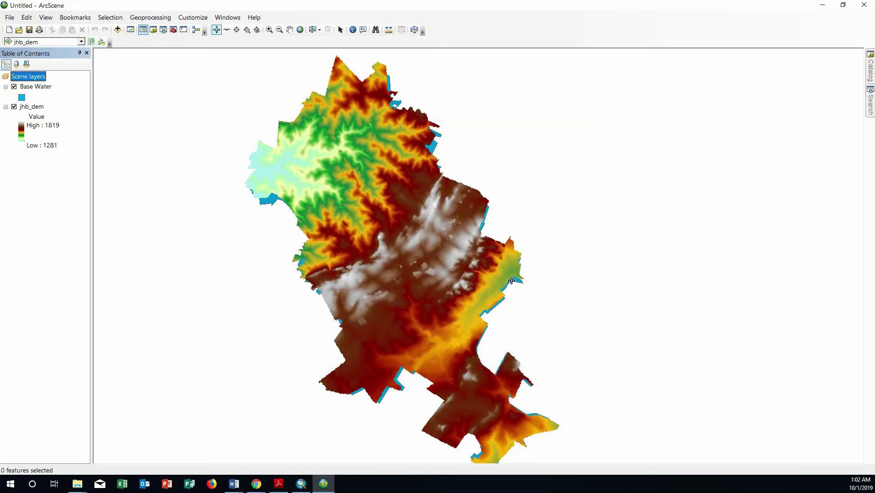
- Display the Animation toolbar and dock it in the same row as the Tools toolbar
{"action": "left_click_drag", "start_coordinate": [413, 287], "coordinate": [355, 184]}
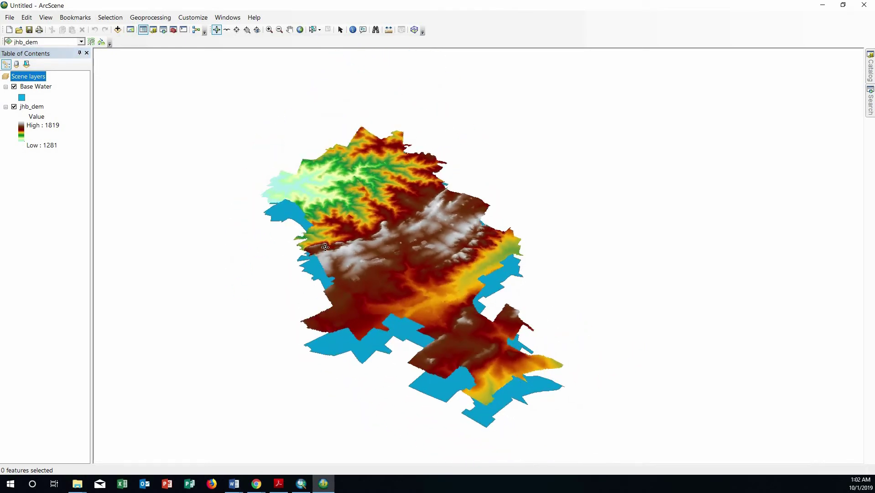
{"action": "right_click", "coordinate": [470, 35]}
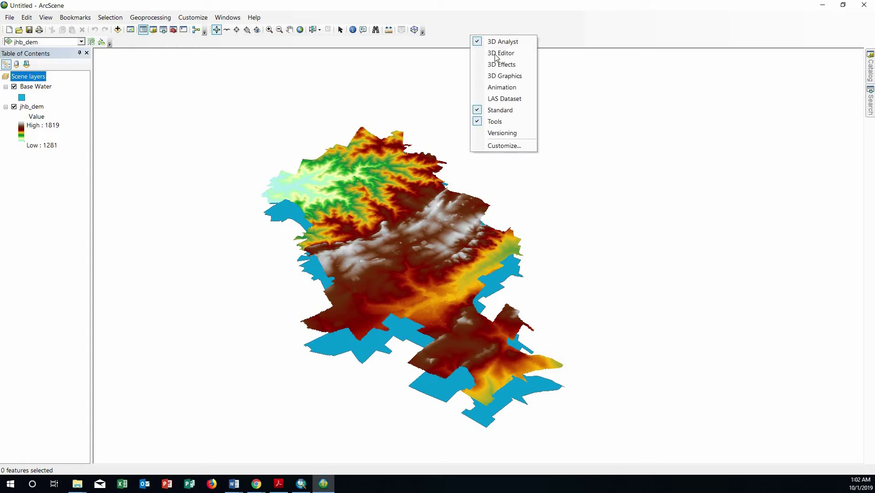
{"action": "left_click", "coordinate": [502, 87]}
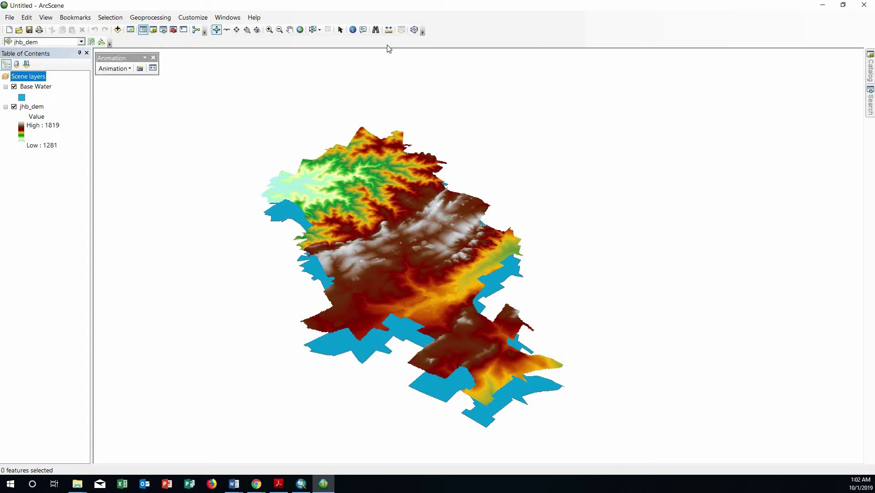
{"action": "left_click_drag", "start_coordinate": [112, 58], "coordinate": [457, 37]}
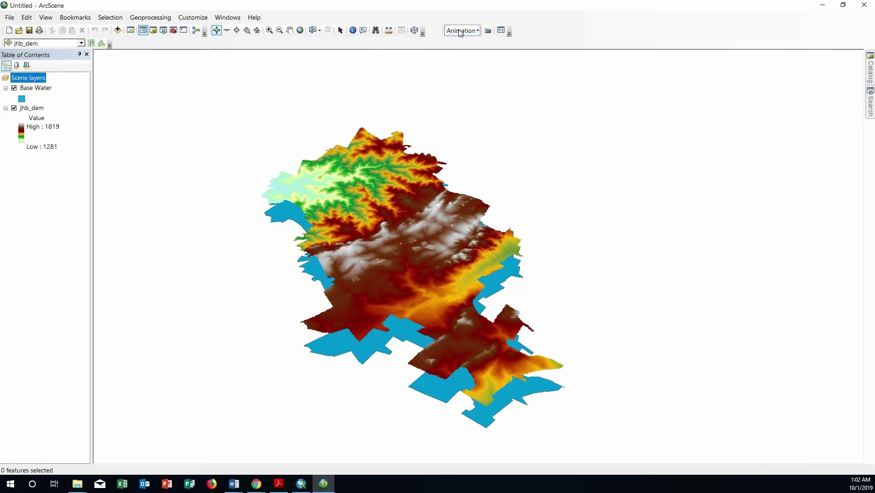
- Open the Animation Manager and set up a Layer keyframe with Base Water as source object and a new destination track
{"action": "left_click", "coordinate": [461, 31]}
{"action": "left_click", "coordinate": [492, 151]}
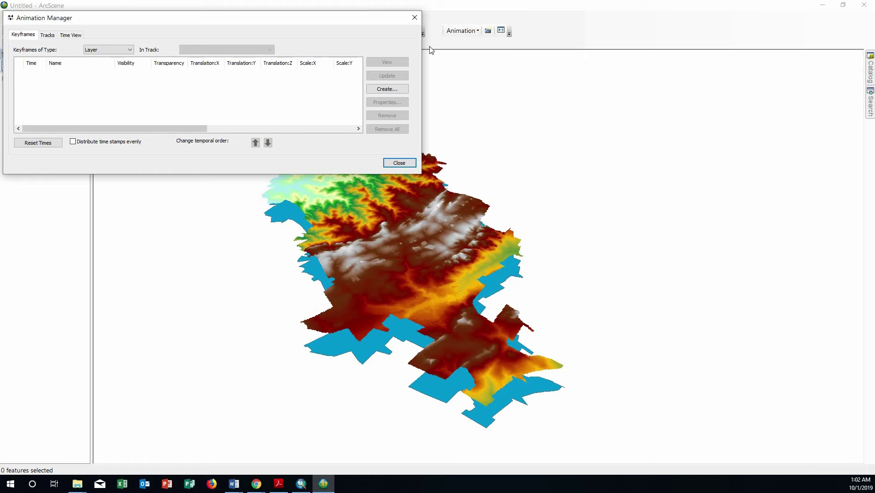
{"action": "left_click_drag", "start_coordinate": [123, 18], "coordinate": [427, 15]}
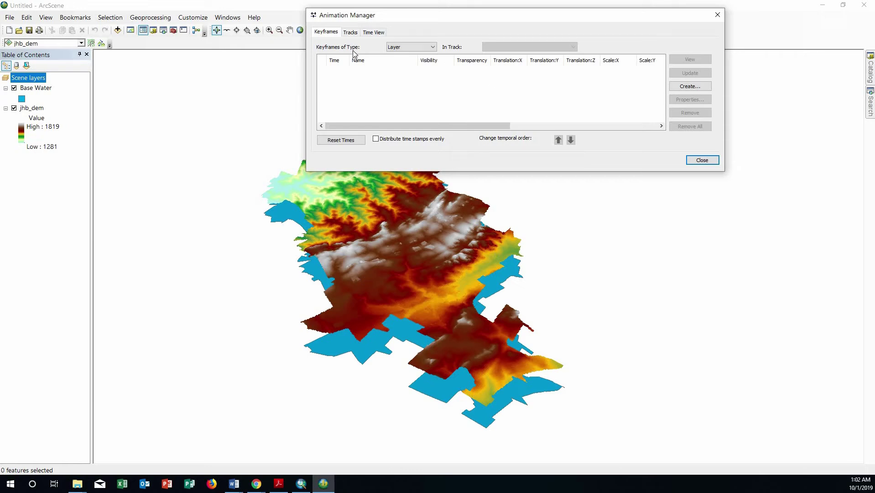
{"action": "left_click", "coordinate": [683, 87]}
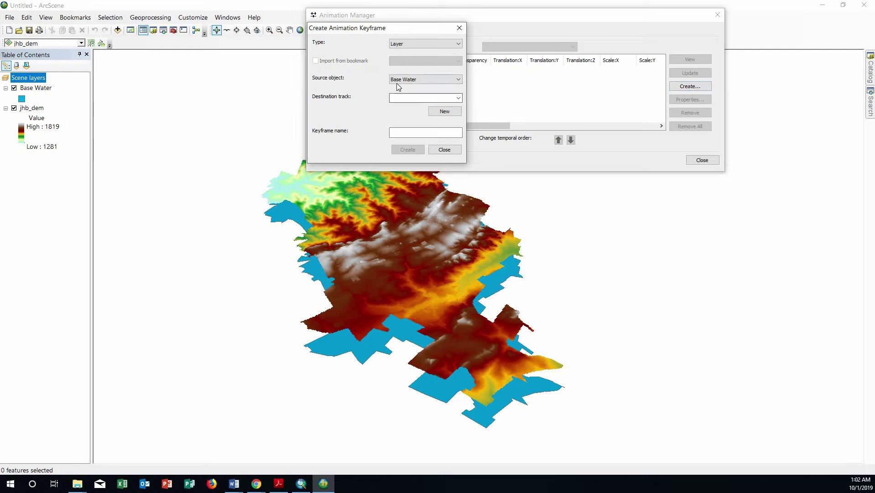
{"action": "left_click", "coordinate": [458, 98]}
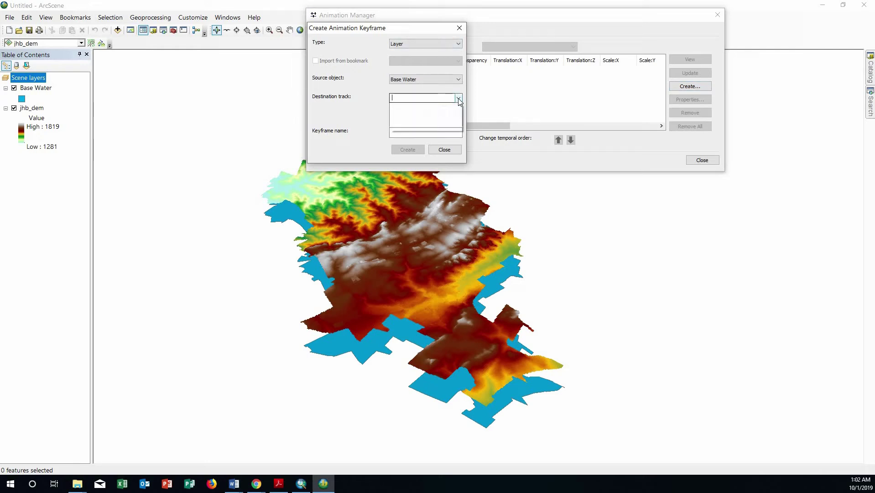
{"action": "left_click", "coordinate": [452, 111]}
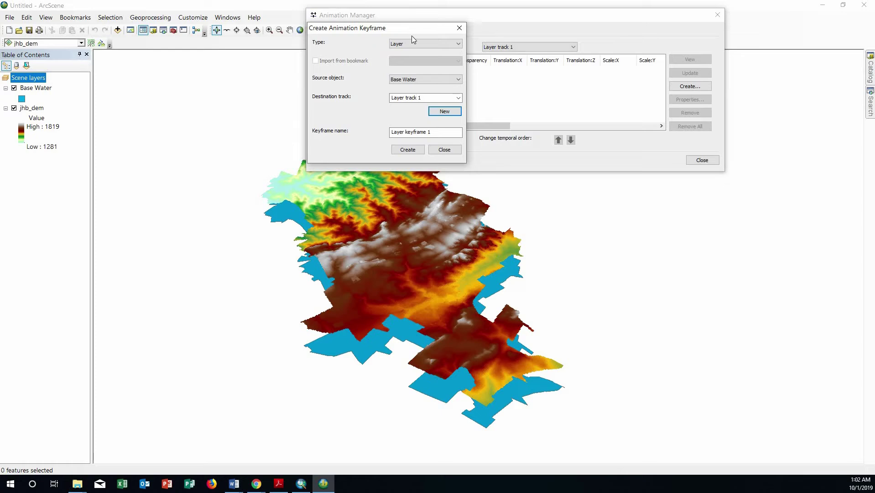
{"action": "left_click_drag", "start_coordinate": [412, 27], "coordinate": [462, 55]}
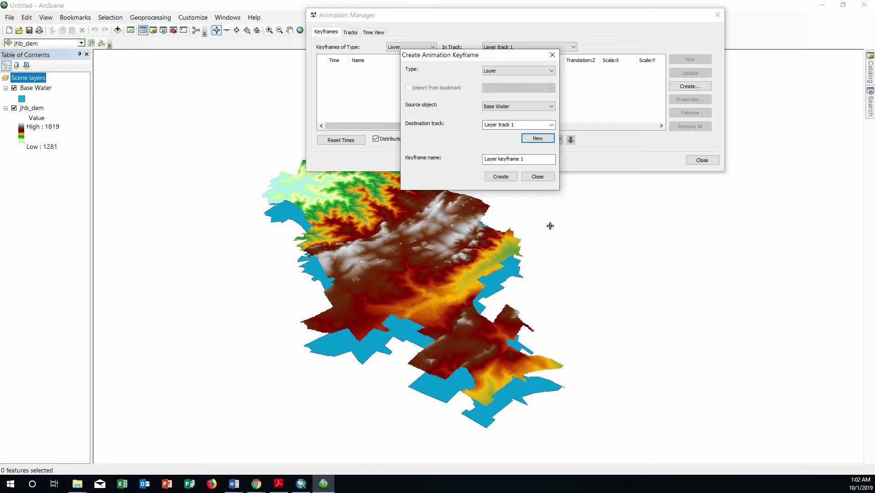
- Create eleven layer keyframes for Base Water in Layer track 1
{"action": "left_click", "coordinate": [510, 178]}
{"action": "left_click", "coordinate": [510, 177]}
{"action": "left_click", "coordinate": [510, 178]}
{"action": "left_click", "coordinate": [511, 177]}
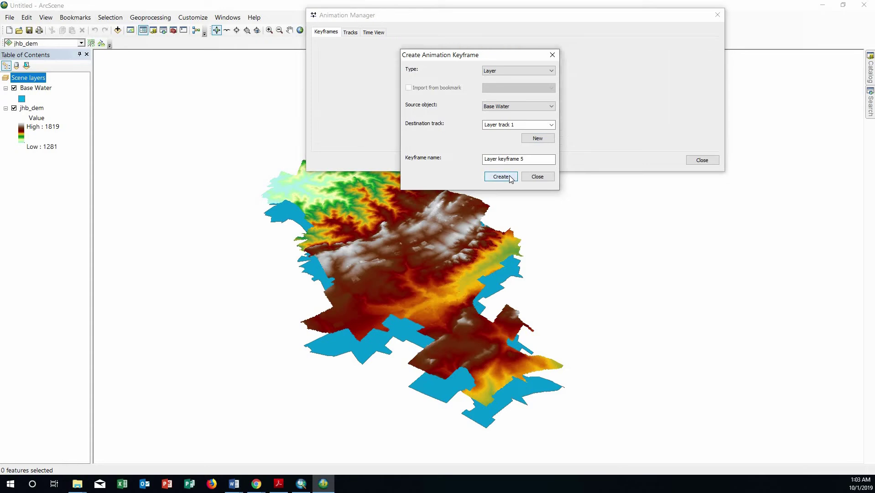
{"action": "left_click", "coordinate": [510, 177]}
{"action": "left_click", "coordinate": [510, 178]}
{"action": "left_click", "coordinate": [511, 178]}
{"action": "left_click", "coordinate": [511, 178]}
{"action": "left_click", "coordinate": [510, 178]}
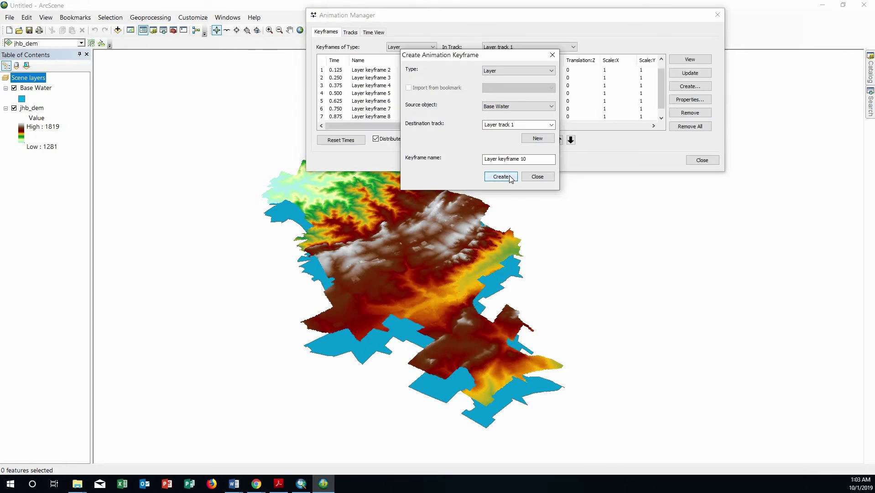
{"action": "left_click", "coordinate": [510, 177]}
{"action": "left_click", "coordinate": [510, 177]}
{"action": "left_click_drag", "start_coordinate": [450, 55], "coordinate": [572, 65]}
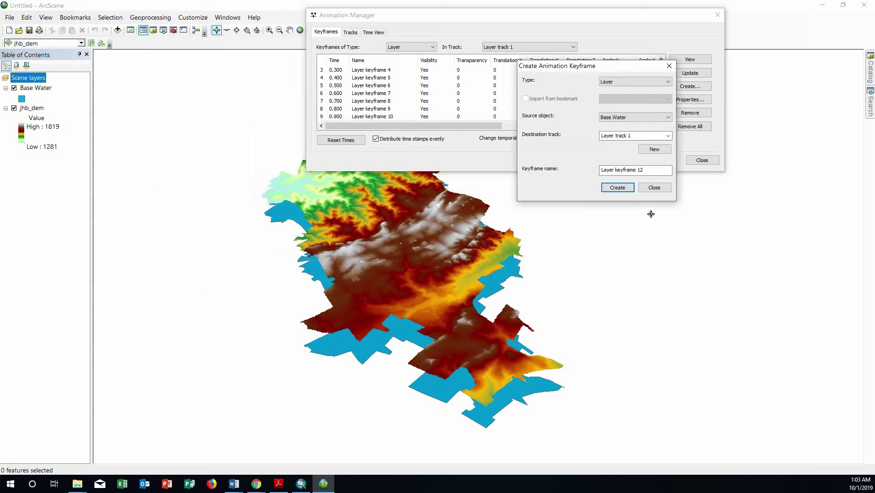
- Create one more layer keyframe, Layer keyframe 12, for Base Water in Layer track 1 and close the keyframe creation dialog
{"action": "left_click", "coordinate": [618, 187]}
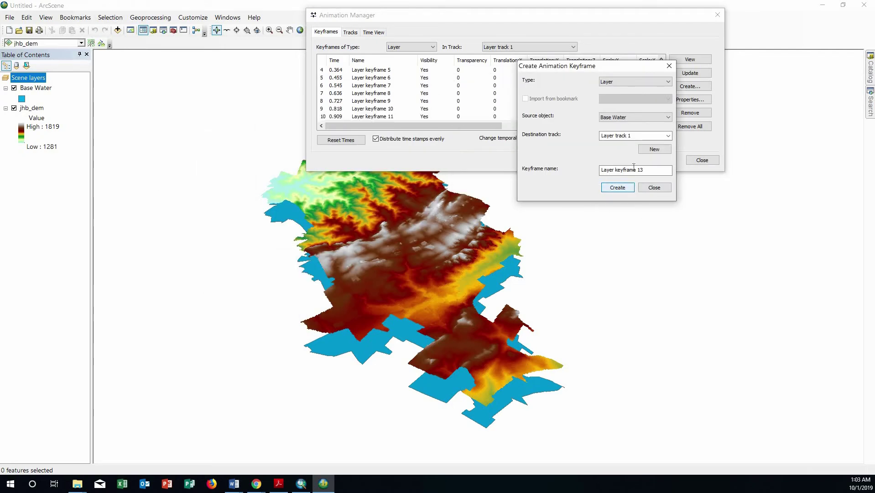
{"action": "left_click", "coordinate": [654, 188]}
{"action": "scroll", "coordinate": [550, 93], "scroll_direction": "up", "scroll_amount": 2}
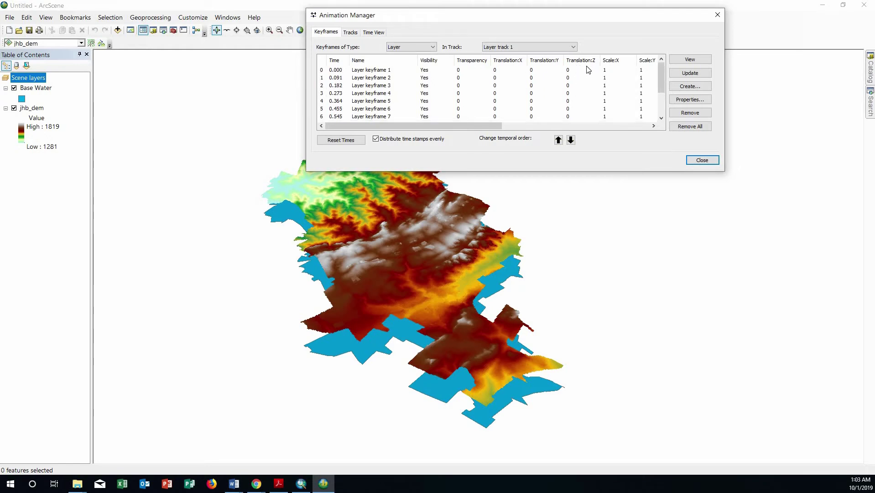
- Set Translation:Z of Layer keyframe 1 to 3843 and close the Animation Manager
{"action": "left_click", "coordinate": [568, 69]}
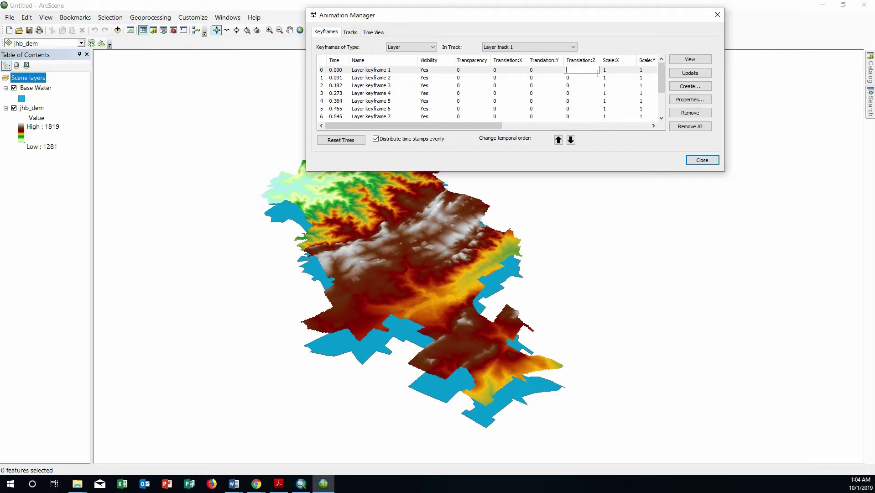
{"action": "type", "text": "3843"}
{"action": "left_click", "coordinate": [702, 160]}
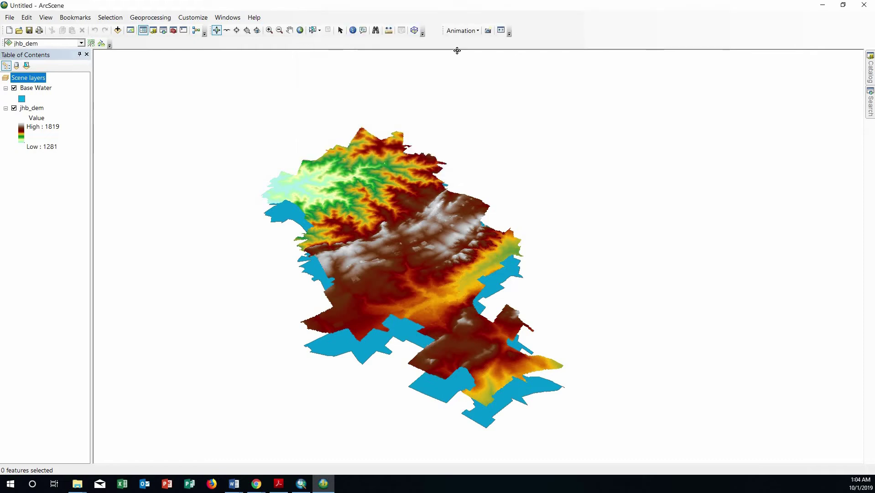
{"action": "left_click", "coordinate": [461, 31]}
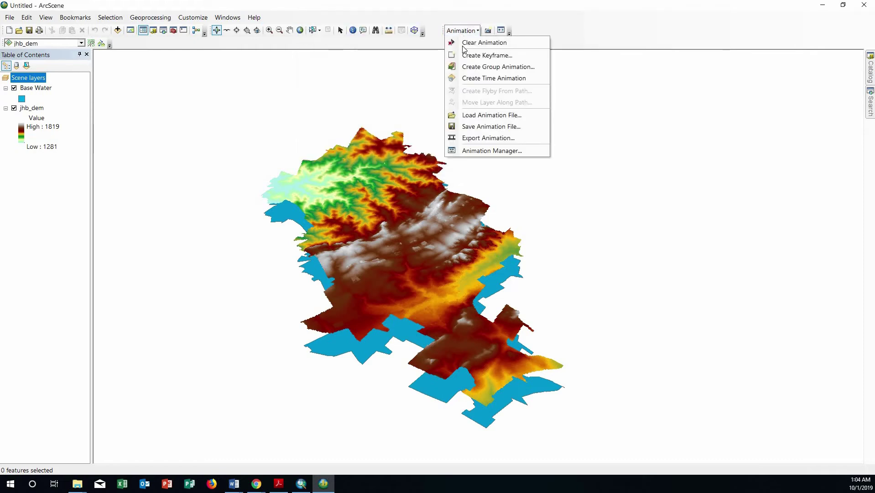
{"action": "left_click", "coordinate": [497, 155]}
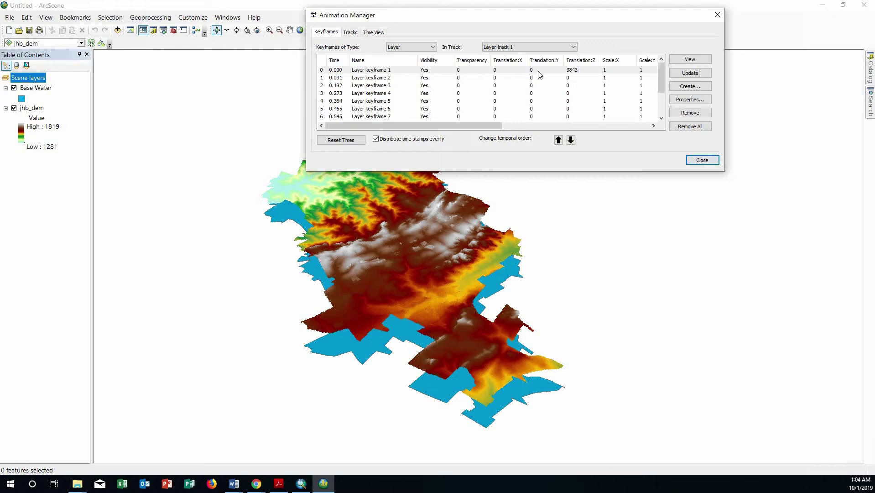
{"action": "left_click", "coordinate": [718, 16]}
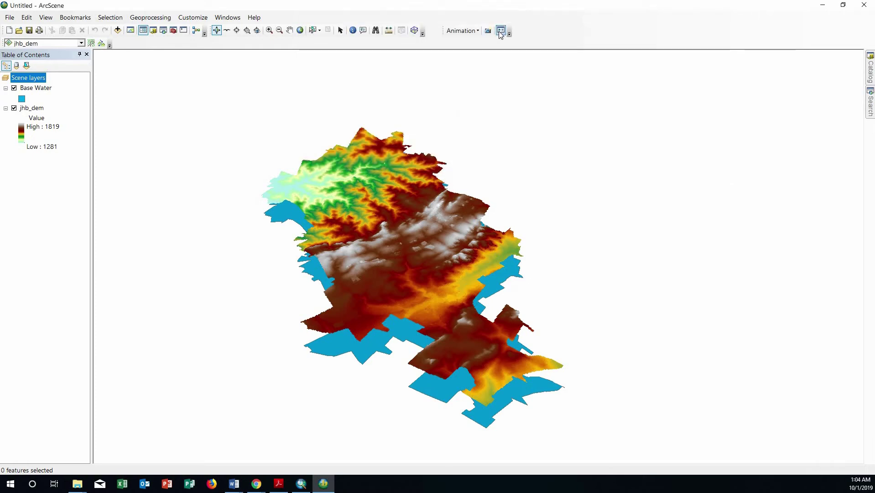
- Preview the animation with the Animation Controls, moving them beside the terrain, and close them
{"action": "left_click", "coordinate": [501, 31]}
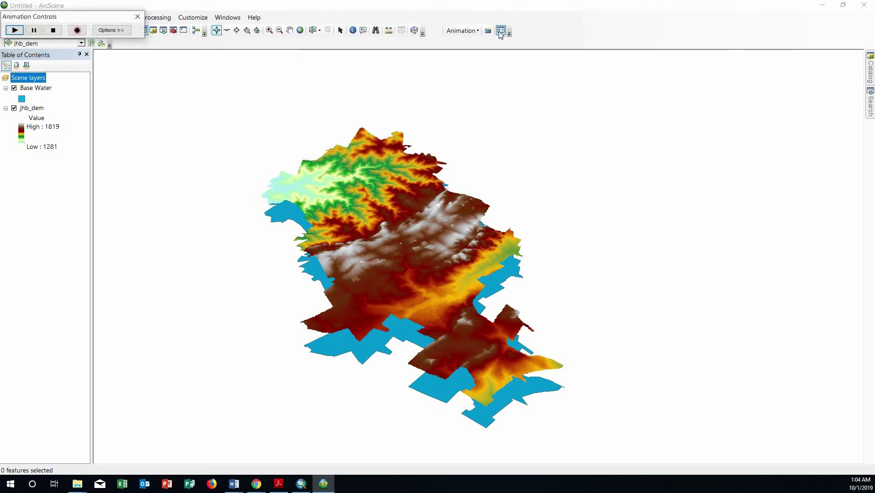
{"action": "left_click", "coordinate": [16, 30]}
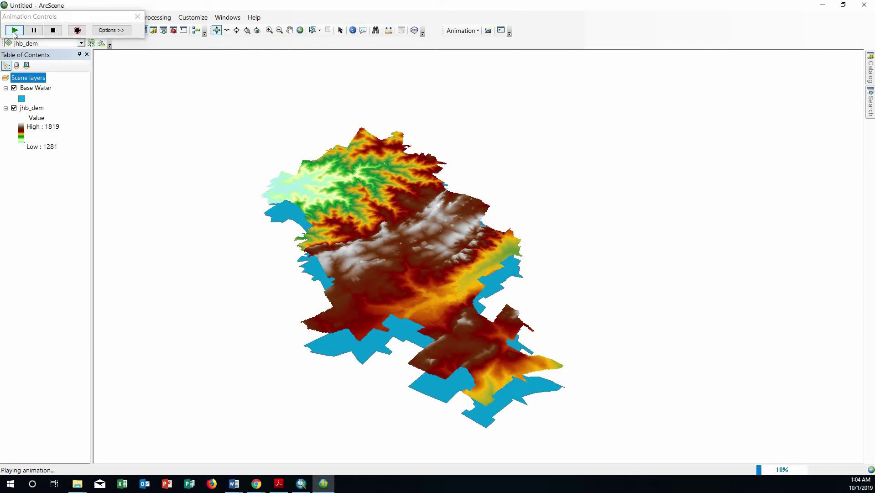
{"action": "left_click_drag", "start_coordinate": [60, 16], "coordinate": [549, 166]}
{"action": "left_click_drag", "start_coordinate": [596, 144], "coordinate": [595, 137]}
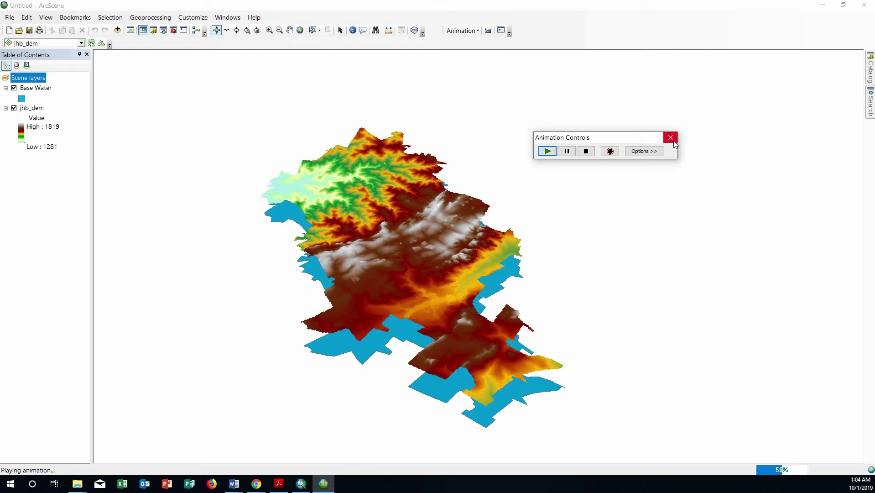
{"action": "left_click", "coordinate": [672, 138]}
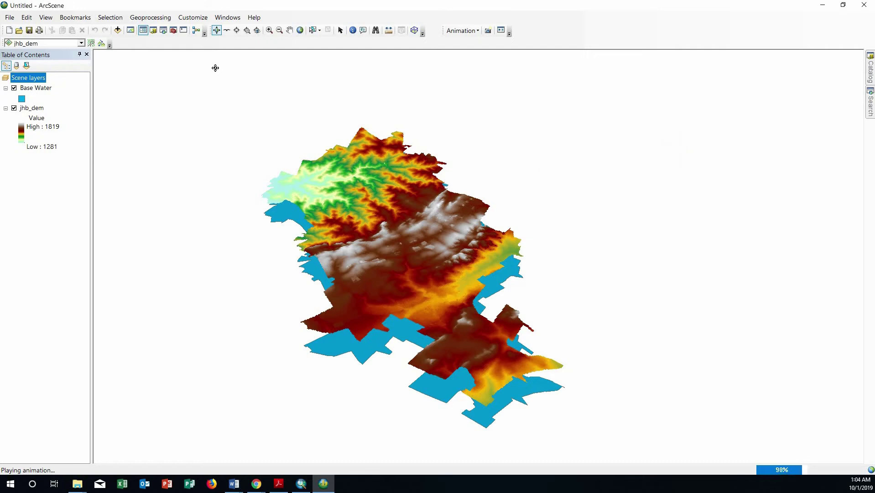
- Reopen the Animation Manager and set Translation:Z of Layer keyframe 1 to 3850
{"action": "left_click", "coordinate": [462, 30]}
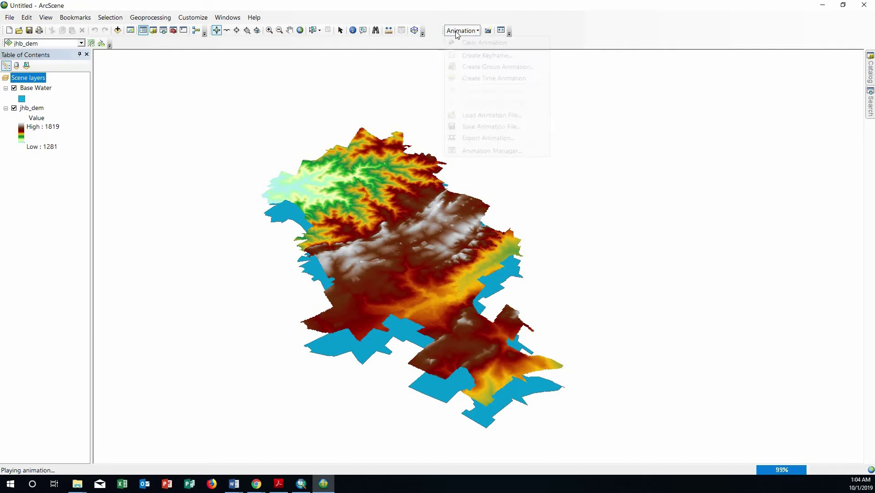
{"action": "left_click", "coordinate": [493, 151]}
{"action": "left_click", "coordinate": [581, 78]}
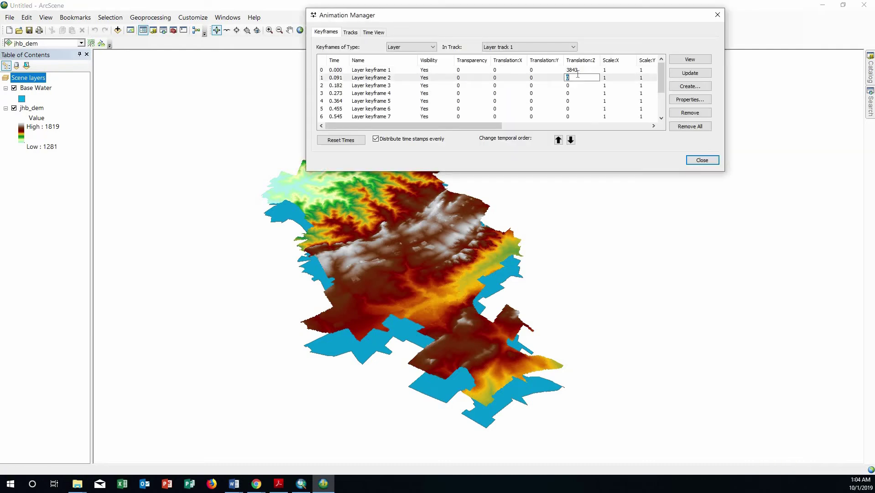
{"action": "left_click", "coordinate": [579, 69]}
{"action": "left_click", "coordinate": [579, 70]}
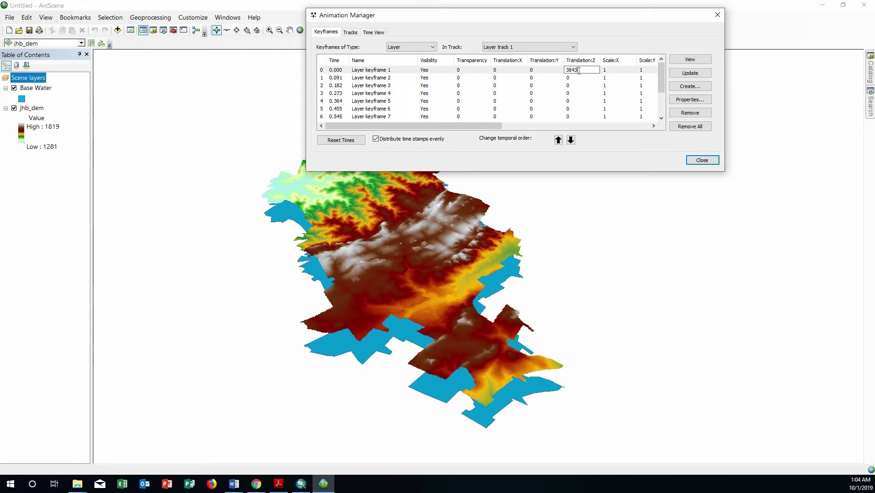
{"action": "key", "text": "BackSpace"}
{"action": "type", "text": "50"}
- Set Translation:Z of Layer keyframe 2 to 3900
{"action": "left_click", "coordinate": [571, 78]}
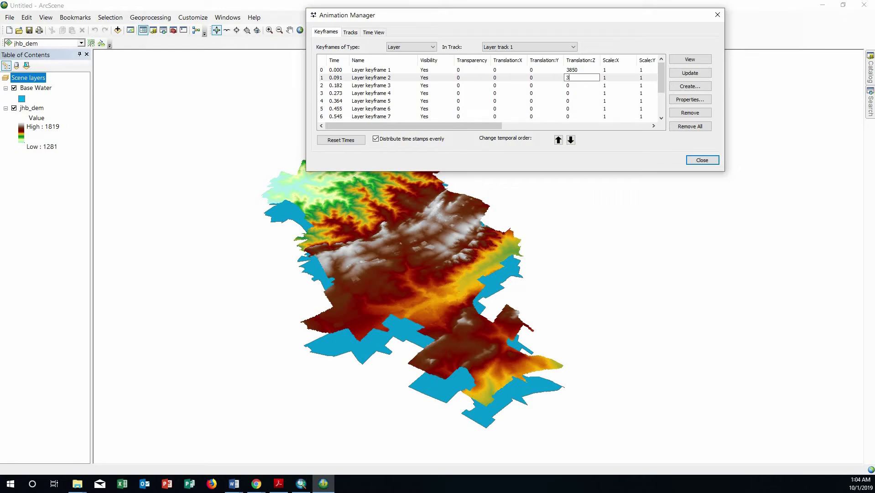
{"action": "type", "text": "3890"}
{"action": "left_click", "coordinate": [574, 86]}
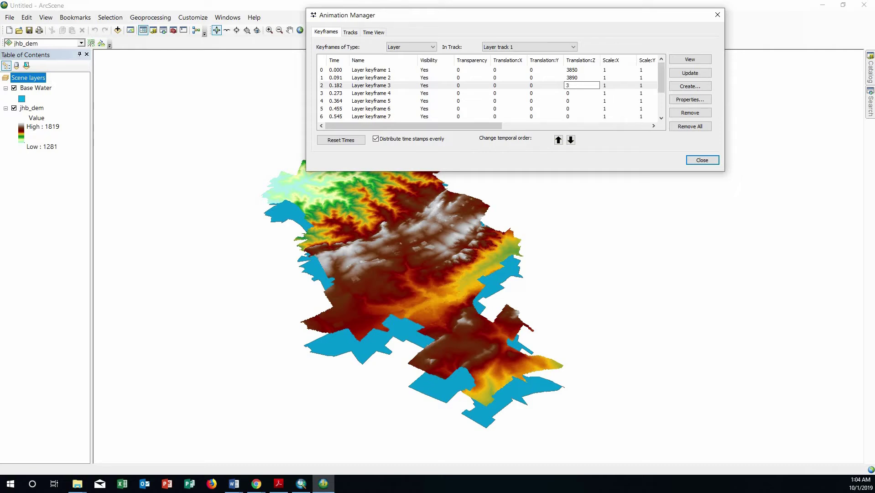
{"action": "left_click", "coordinate": [575, 78]}
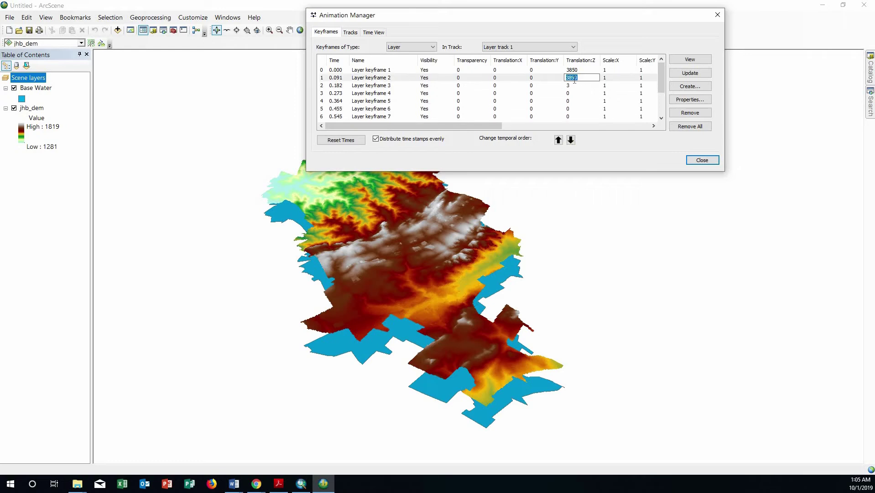
{"action": "left_click", "coordinate": [575, 79]}
{"action": "key", "text": "BackSpace"}
{"action": "type", "text": "9"}
- Set Translation:Z to 3950 for Layer keyframe 3 and 4000 for Layer keyframe 4
{"action": "left_click", "coordinate": [574, 85]}
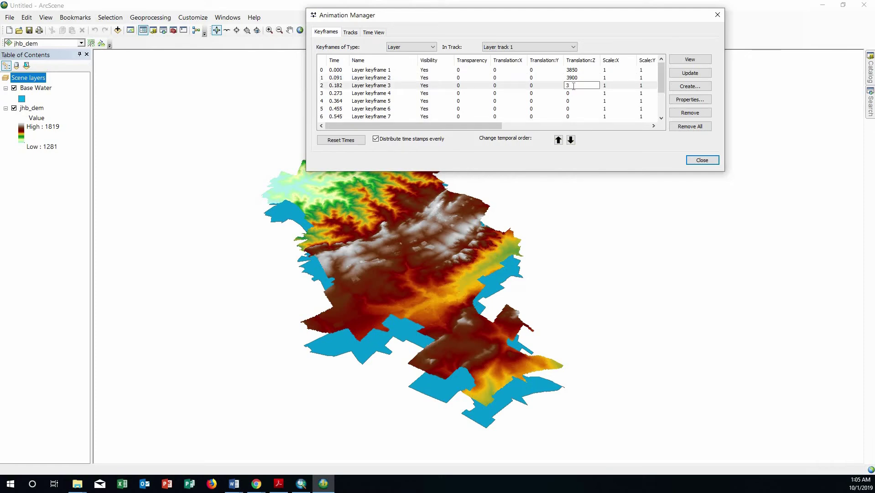
{"action": "type", "text": "3950"}
{"action": "left_click", "coordinate": [572, 93]}
{"action": "left_click", "coordinate": [574, 92]}
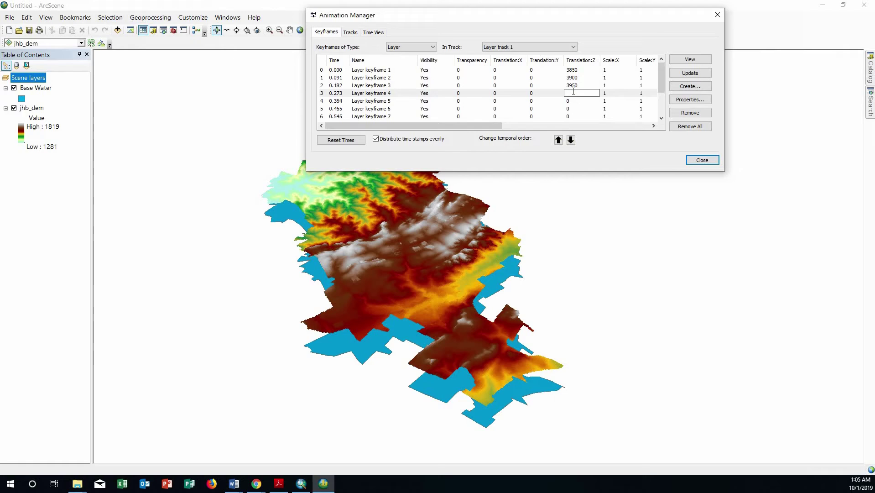
{"action": "type", "text": "5"}
{"action": "type", "text": "400"}
{"action": "type", "text": "0"}
- Set Translation:Z to 4050 for Layer keyframe 5 and 4100 for Layer keyframe 6
{"action": "left_click", "coordinate": [572, 101]}
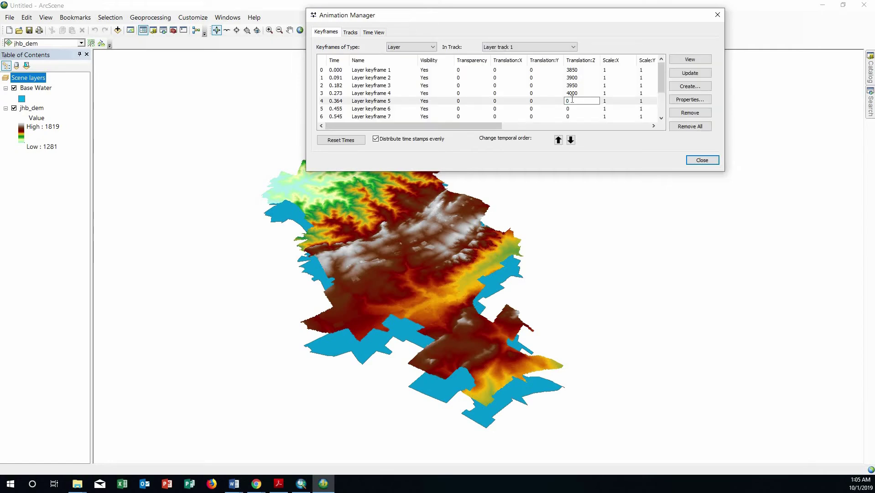
{"action": "type", "text": "4050"}
{"action": "left_click", "coordinate": [579, 109]}
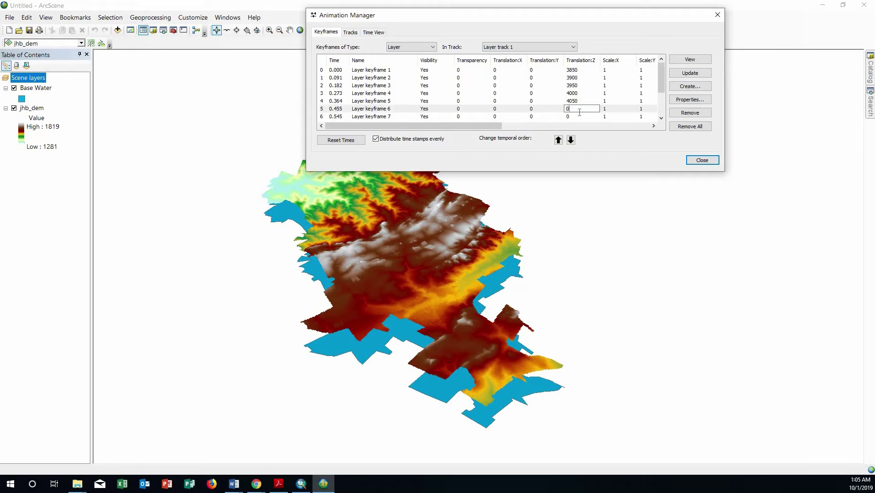
{"action": "key", "text": "BackSpace"}
{"action": "key", "text": "BackSpace"}
{"action": "key", "text": "BackSpace"}
{"action": "type", "text": "100"}
- Set Translation:Z to 4150 for Layer keyframe 7 and 4250 for Layer keyframe 8
{"action": "left_click", "coordinate": [579, 116]}
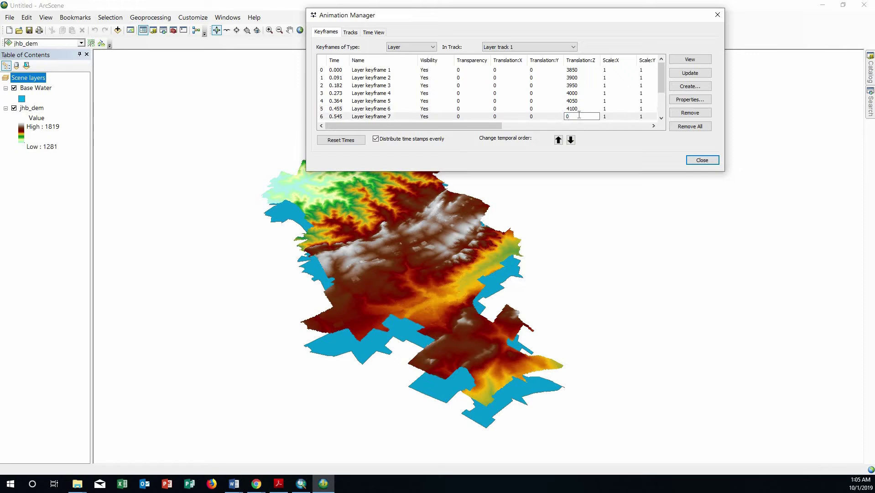
{"action": "type", "text": "15"}
{"action": "left_click", "coordinate": [660, 119]}
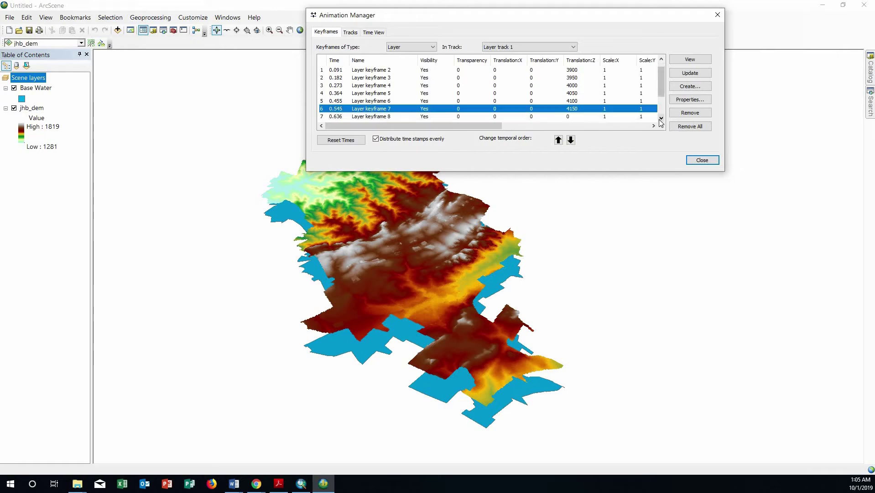
{"action": "left_click", "coordinate": [661, 119]}
{"action": "left_click", "coordinate": [661, 119]}
{"action": "left_click", "coordinate": [578, 102]}
{"action": "left_click", "coordinate": [576, 102]}
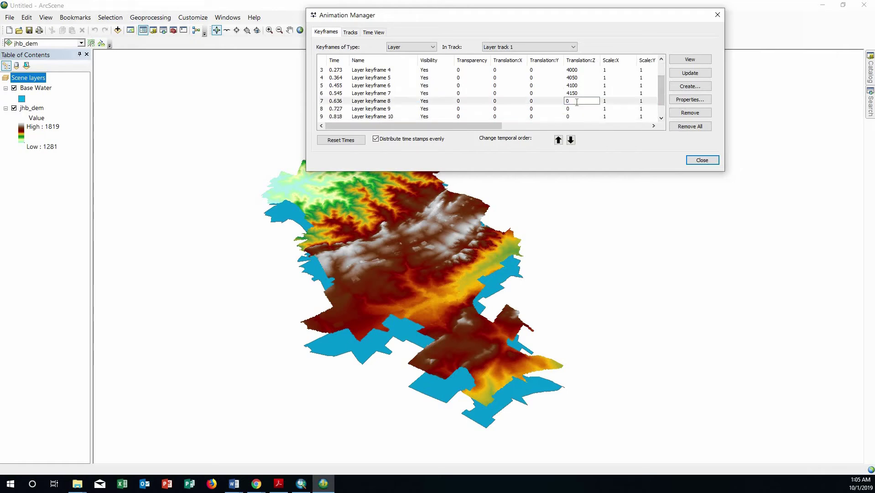
{"action": "type", "text": "425"}
- Set Translation:Z to 4300 for Layer keyframe 9 and 4350 for Layer keyframe 10
{"action": "left_click", "coordinate": [574, 108]}
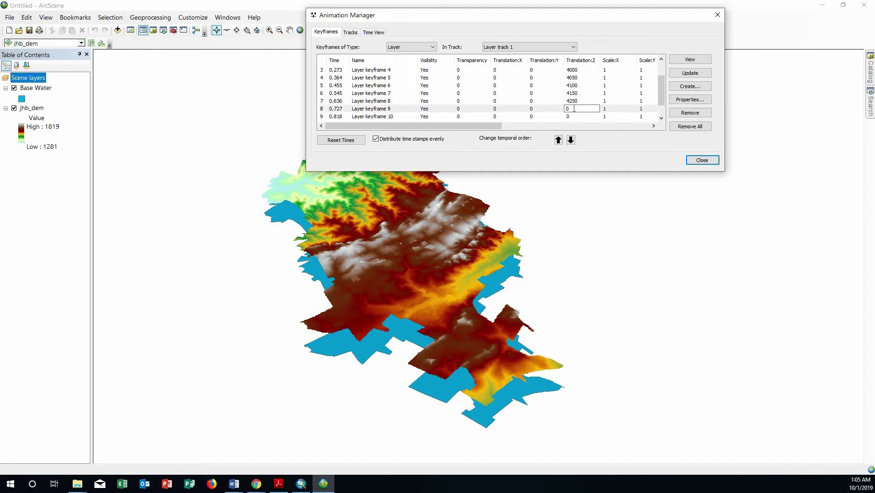
{"action": "type", "text": "4300"}
{"action": "key", "text": "BackSpace"}
{"action": "key", "text": "BackSpace"}
{"action": "key", "text": "BackSpace"}
{"action": "key", "text": "BackSpace"}
{"action": "key", "text": "BackSpace"}
{"action": "type", "text": "43"}
{"action": "left_click", "coordinate": [574, 116]}
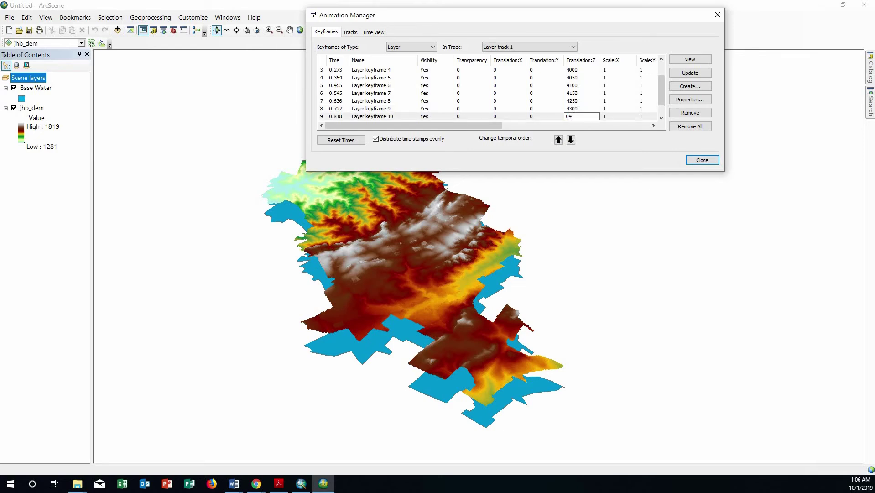
{"action": "type", "text": "4350"}
- Set Translation:Z to 4400 for Layer keyframe 11 and 4450 for Layer keyframe 12, and close the Animation Manager
{"action": "left_click", "coordinate": [661, 118]}
{"action": "left_click", "coordinate": [661, 118]}
{"action": "left_click", "coordinate": [579, 108]}
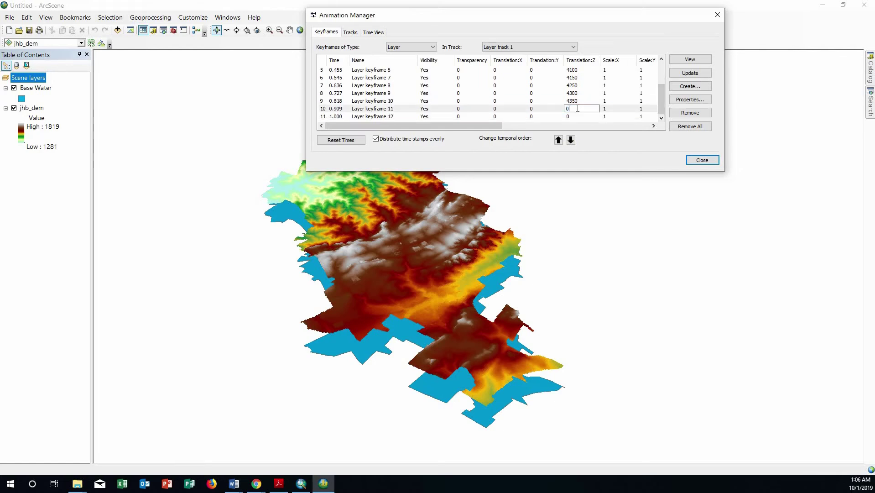
{"action": "type", "text": "4400"}
{"action": "left_click", "coordinate": [574, 117]}
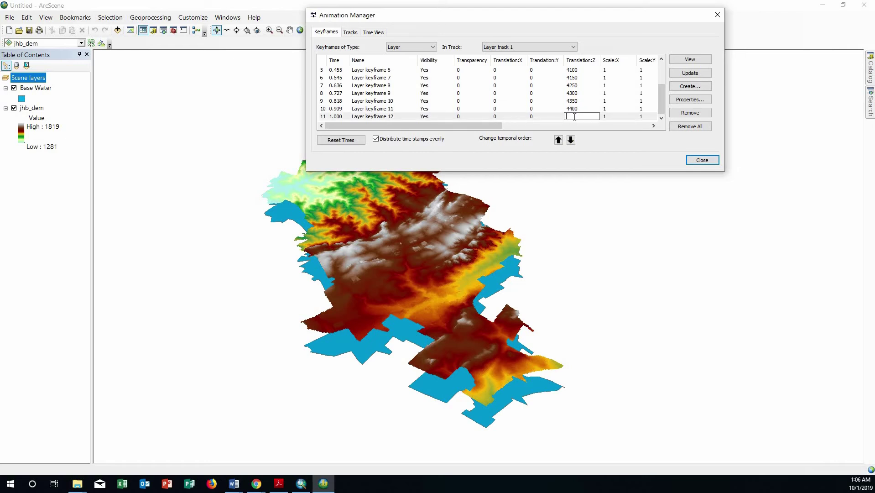
{"action": "type", "text": "4450"}
{"action": "left_click", "coordinate": [701, 161]}
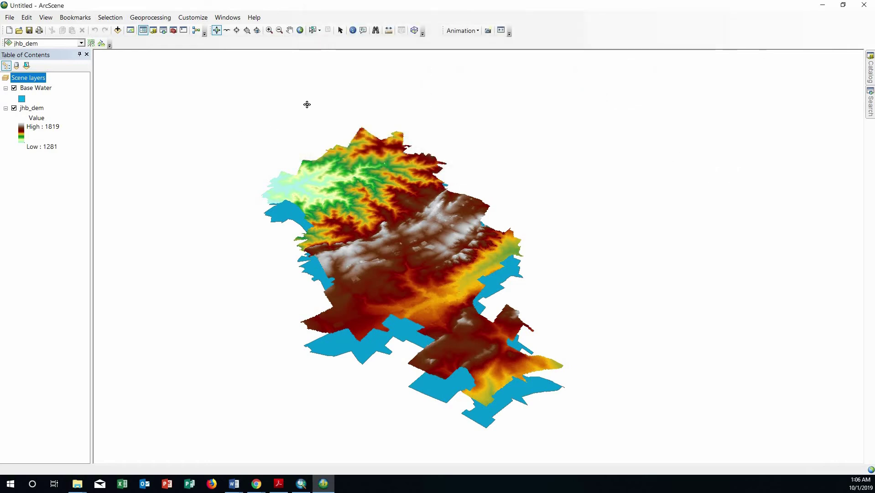
- Set the animation's play duration to 20 seconds and move the Animation Controls clear of the terrain
{"action": "left_click", "coordinate": [502, 31]}
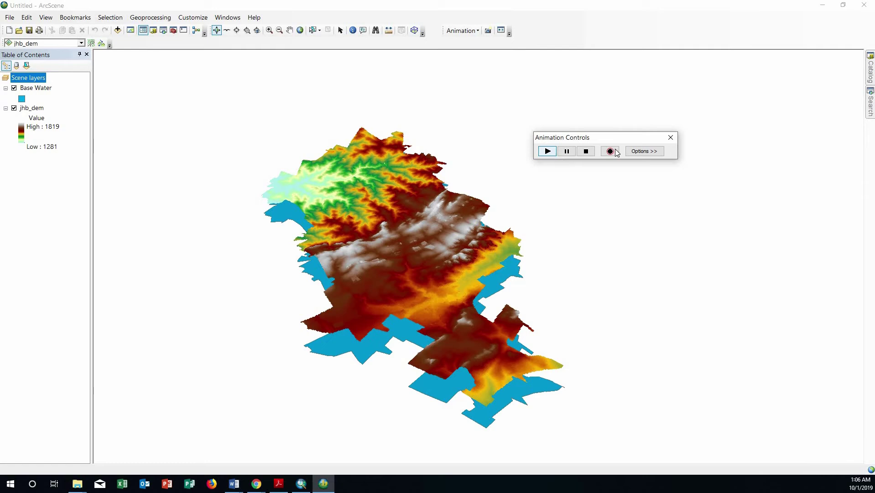
{"action": "left_click", "coordinate": [643, 151]}
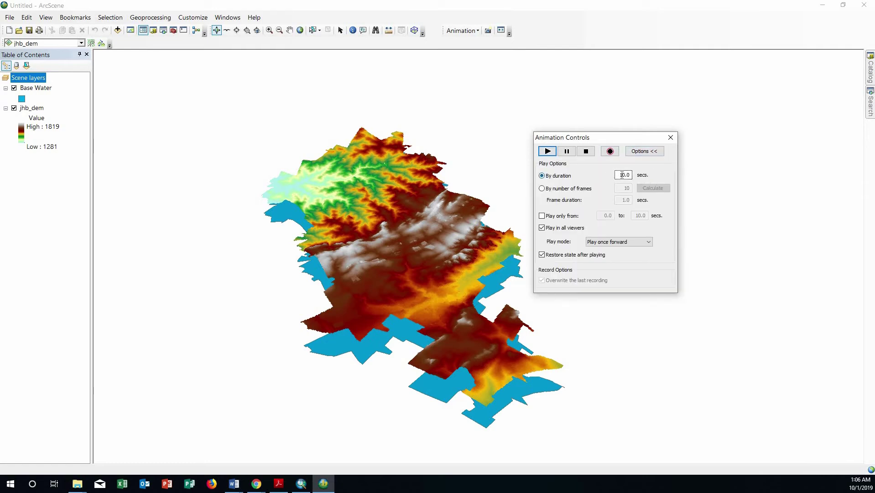
{"action": "left_click", "coordinate": [624, 175]}
{"action": "type", "text": "2"}
{"action": "left_click_drag", "start_coordinate": [652, 137], "coordinate": [797, 111]}
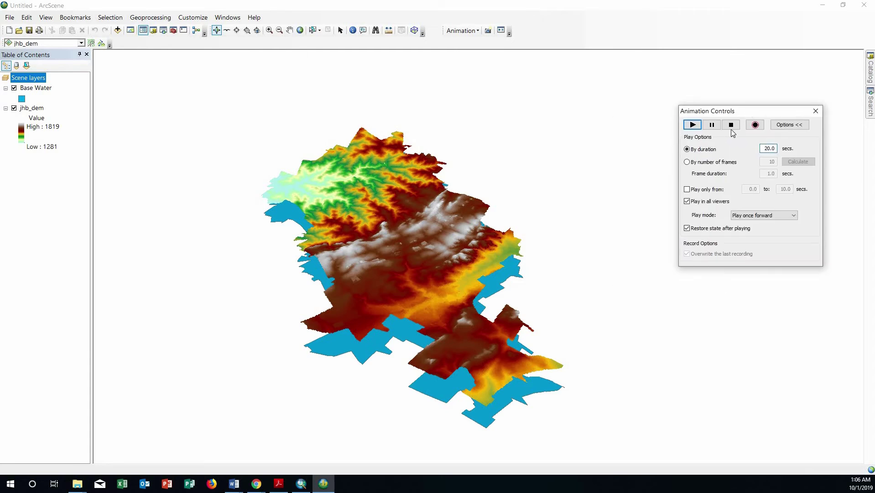
- Play the Base Water animation twice and orbit the scene to inspect the water layer against the terrain
{"action": "left_click", "coordinate": [693, 125]}
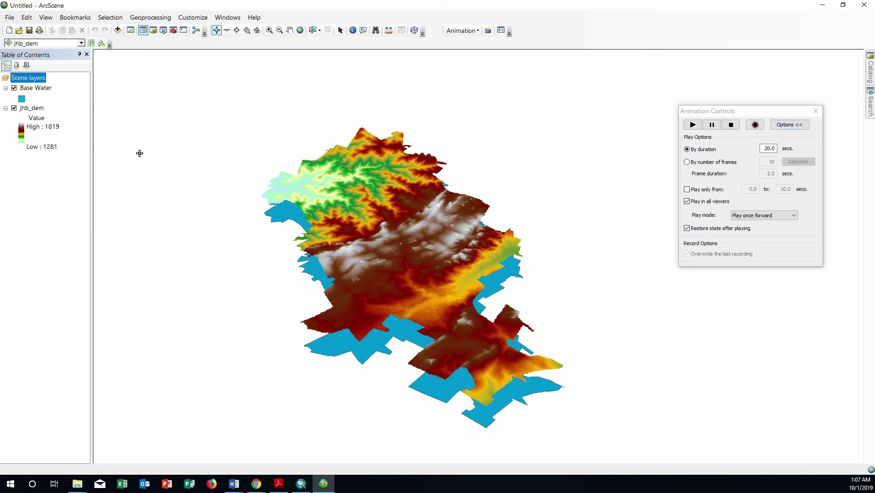
{"action": "left_click", "coordinate": [693, 125]}
{"action": "left_click_drag", "start_coordinate": [402, 287], "coordinate": [328, 265]}
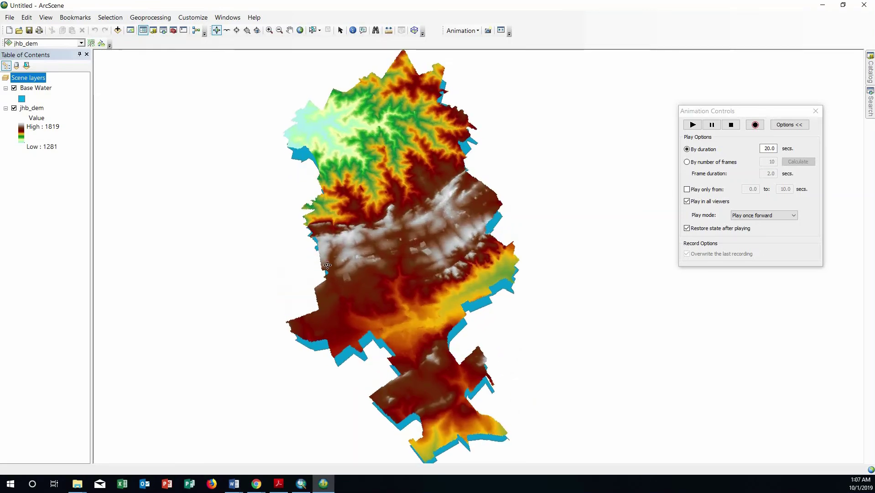
{"action": "left_click_drag", "start_coordinate": [331, 218], "coordinate": [402, 150]}
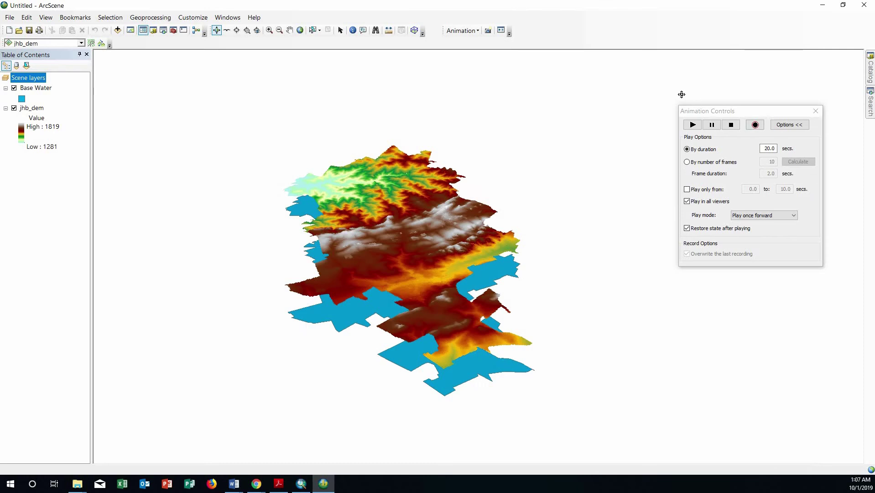
- Close the Animation Controls and create Layer keyframes 13 through 22 for Base Water in Layer track 1
{"action": "left_click", "coordinate": [816, 111]}
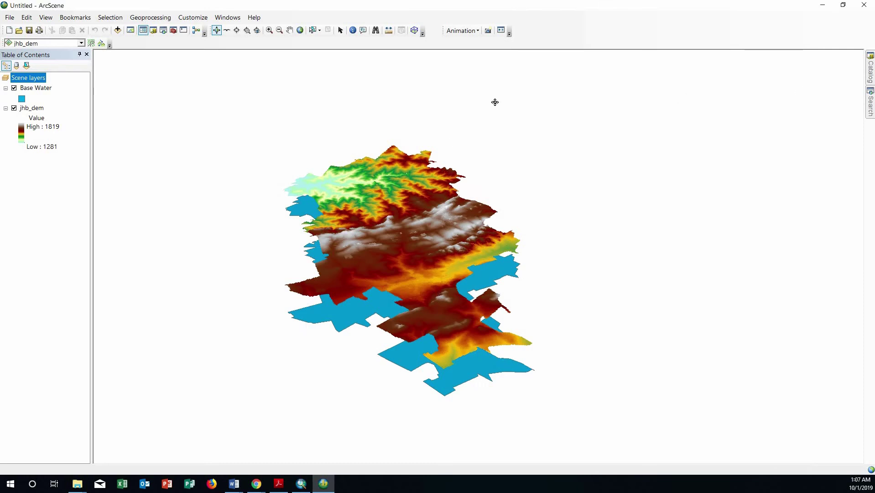
{"action": "left_click", "coordinate": [461, 31]}
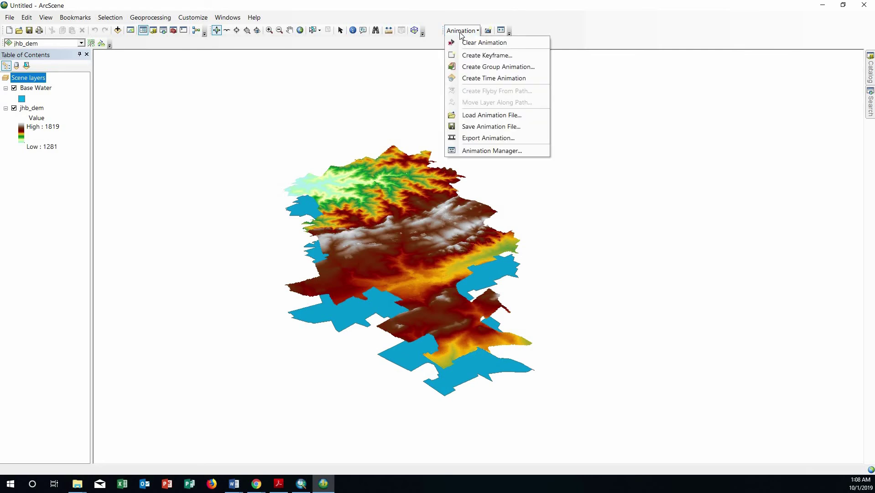
{"action": "left_click", "coordinate": [483, 151]}
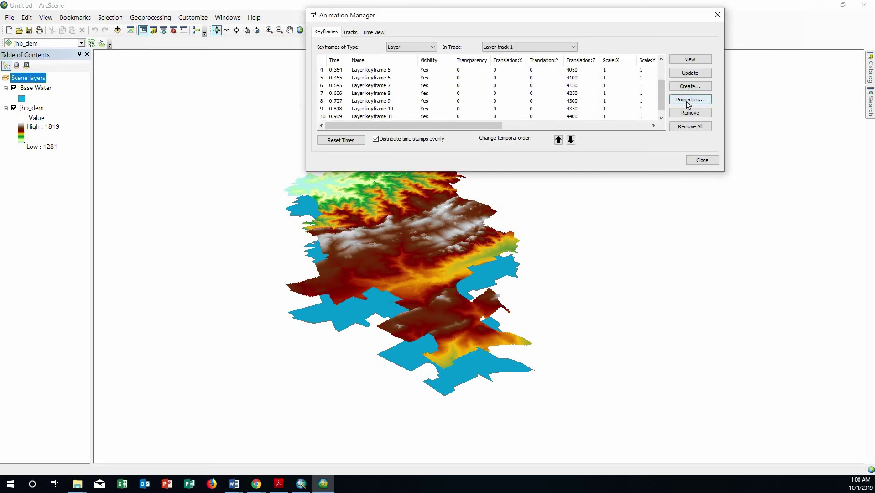
{"action": "left_click", "coordinate": [686, 87]}
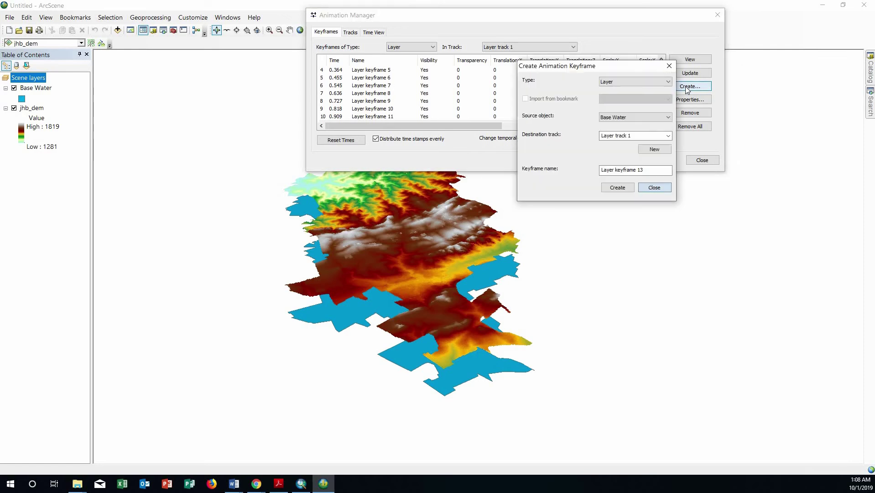
{"action": "left_click", "coordinate": [623, 190]}
{"action": "left_click", "coordinate": [623, 190]}
{"action": "left_click", "coordinate": [624, 190]}
{"action": "left_click", "coordinate": [624, 189]}
{"action": "left_click", "coordinate": [623, 189]}
{"action": "left_click", "coordinate": [623, 189]}
{"action": "left_click", "coordinate": [624, 190]}
{"action": "left_click", "coordinate": [624, 189]}
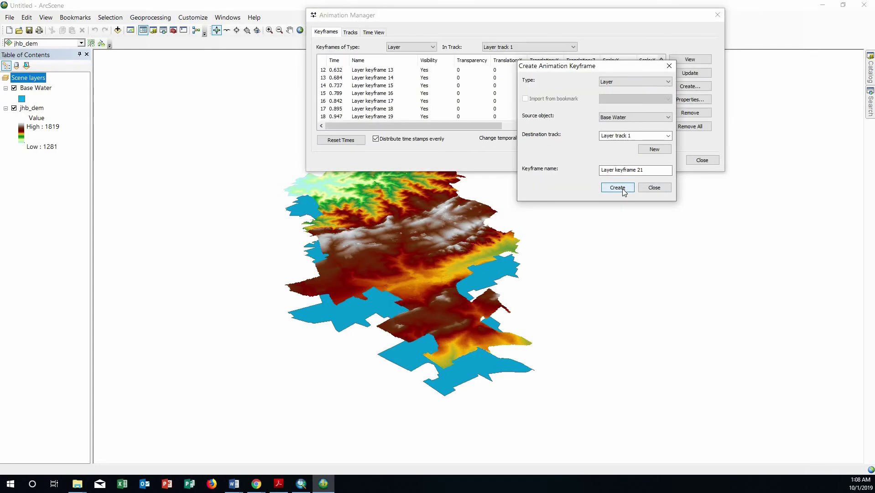
{"action": "left_click", "coordinate": [623, 190]}
{"action": "left_click", "coordinate": [654, 188]}
- Set Translation:Z to 4500 for Layer keyframe 13, 4600 for Layer keyframe 14 and 4650 for Layer keyframe 15
{"action": "scroll", "coordinate": [506, 134], "scroll_direction": "up", "scroll_amount": 2}
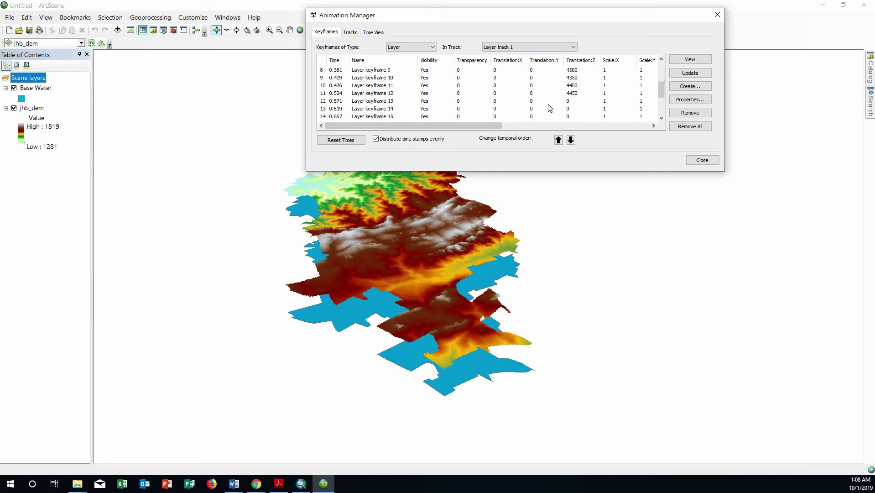
{"action": "left_click", "coordinate": [574, 101]}
{"action": "left_click", "coordinate": [574, 101]}
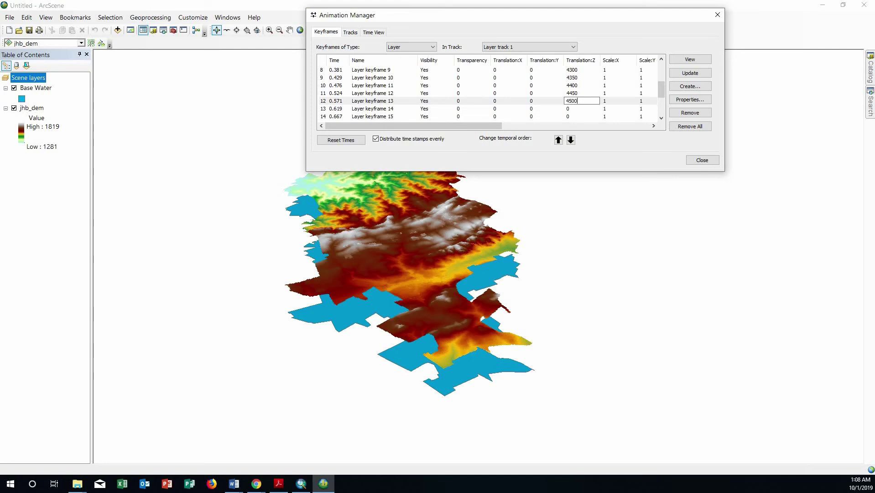
{"action": "left_click", "coordinate": [579, 109]}
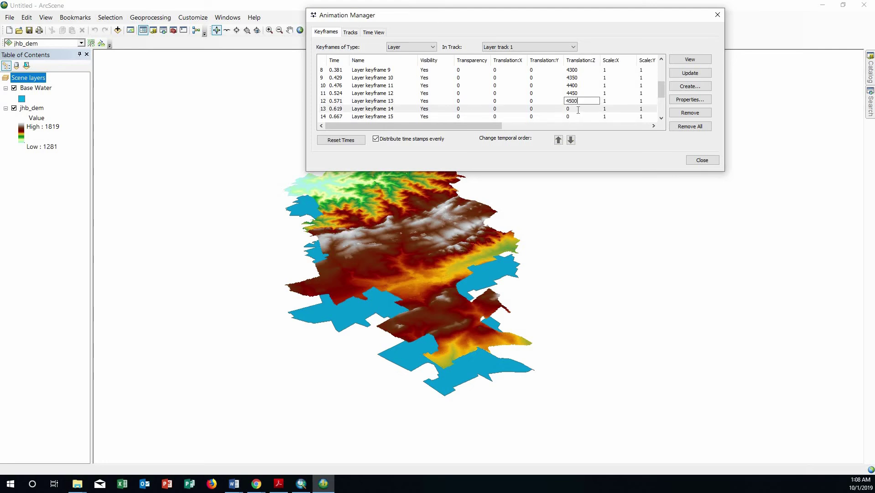
{"action": "left_click", "coordinate": [578, 109]}
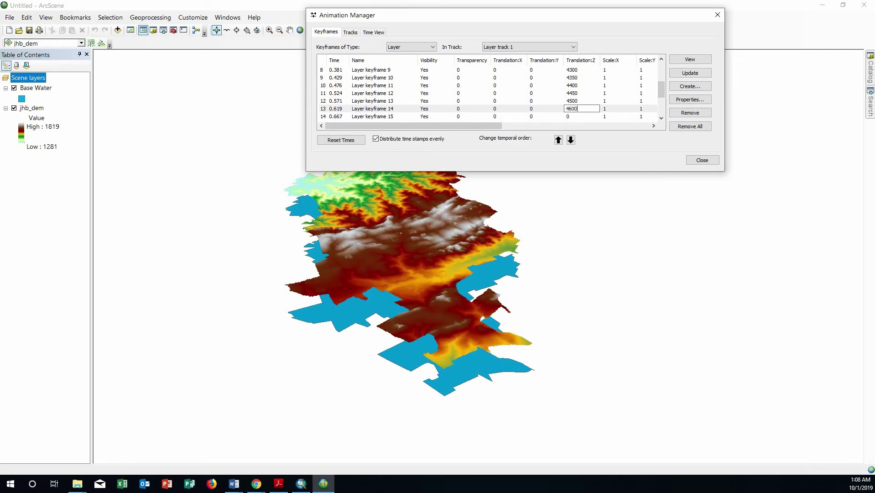
{"action": "double_click", "coordinate": [583, 117]}
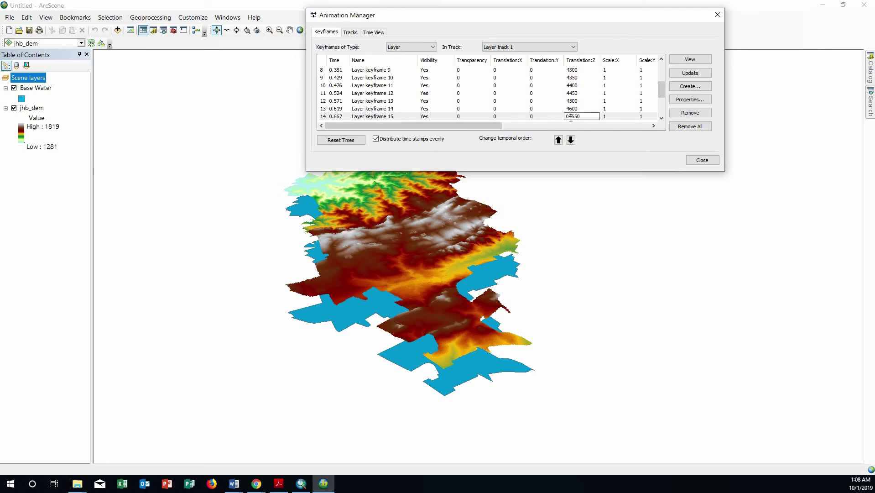
- Set Translation:Z to 4700 for Layer keyframe 16, 4750 for Layer keyframe 17 and 4800 for Layer keyframe 18
{"action": "scroll", "coordinate": [622, 114], "scroll_direction": "down", "scroll_amount": 1}
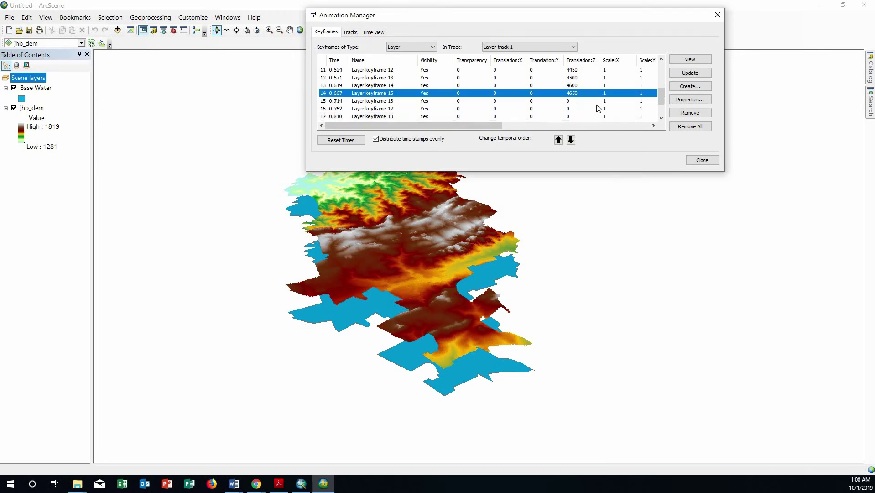
{"action": "double_click", "coordinate": [570, 100]}
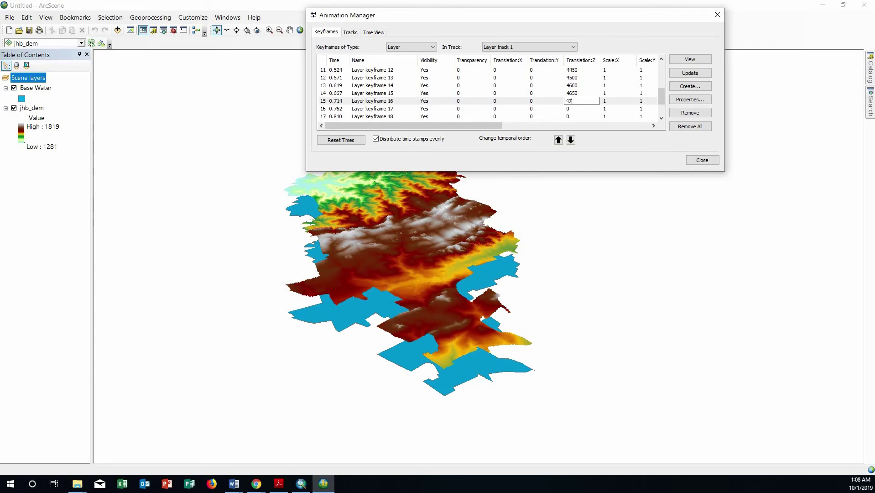
{"action": "left_click", "coordinate": [576, 109]}
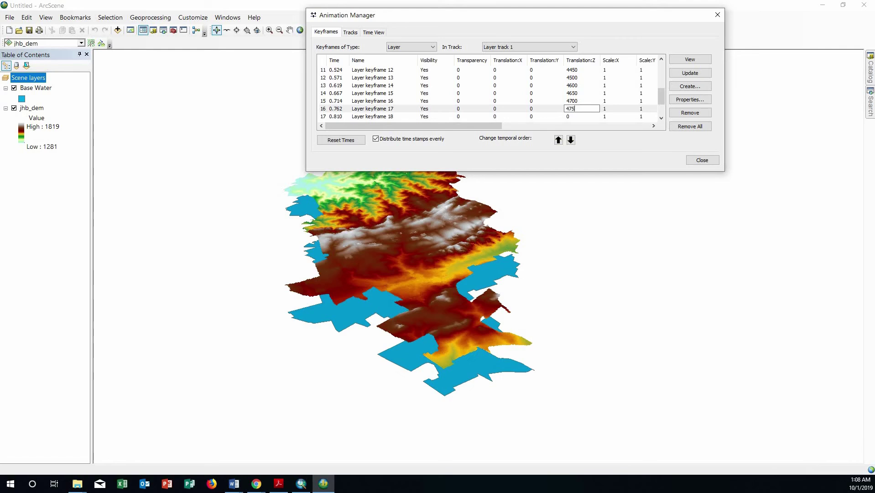
{"action": "left_click", "coordinate": [576, 117]}
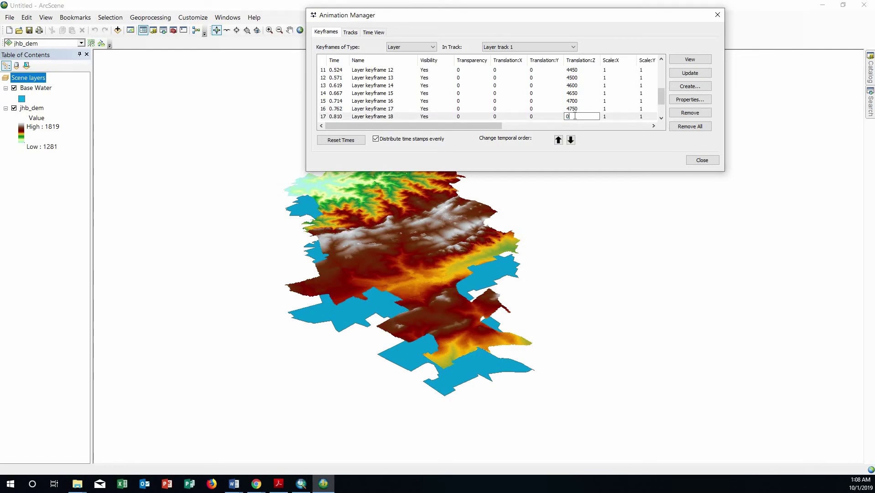
{"action": "type", "text": "4800"}
- Set Translation:Z to 4850 for Layer keyframe 19 and 4950 for Layer keyframe 20
{"action": "left_click", "coordinate": [662, 118]}
{"action": "left_click", "coordinate": [661, 118]}
{"action": "left_click", "coordinate": [575, 108]}
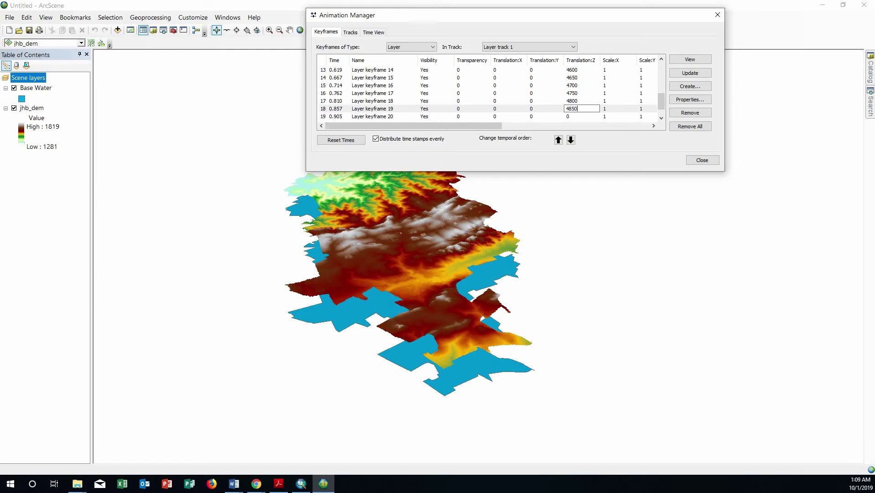
{"action": "left_click", "coordinate": [662, 117]}
{"action": "left_click", "coordinate": [661, 118]}
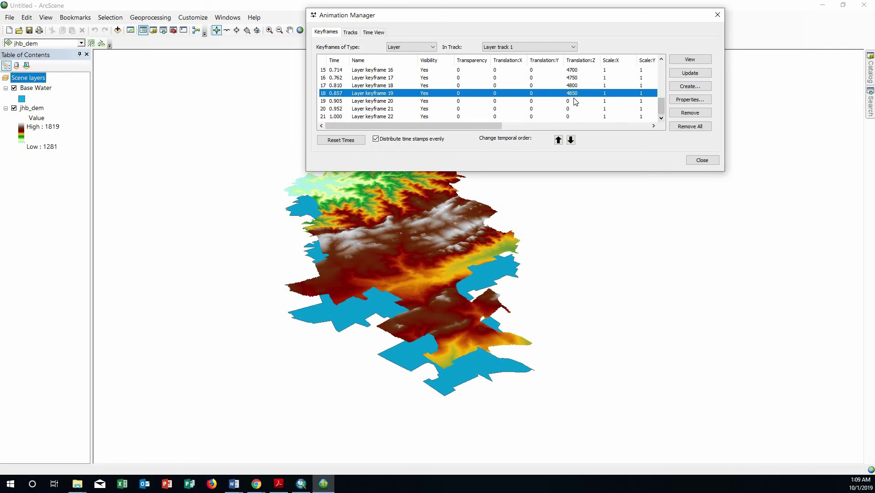
{"action": "left_click", "coordinate": [575, 100]}
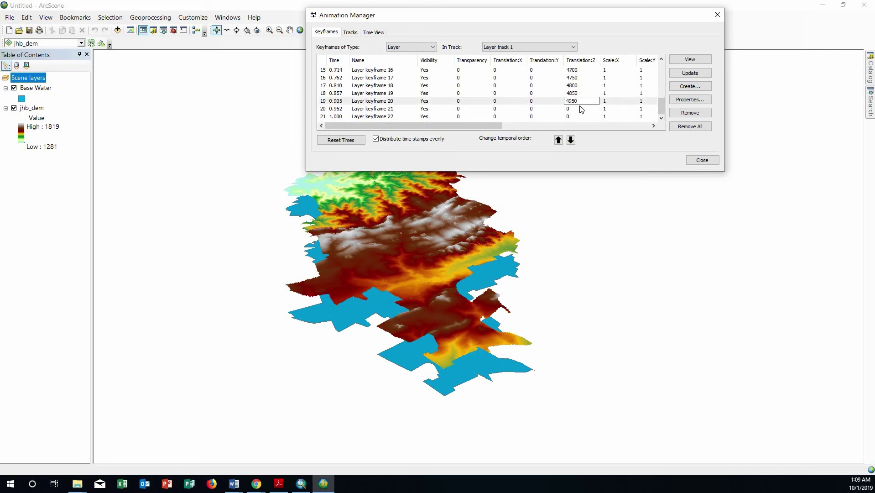
- Set Translation:Z to 5000 for Layer keyframe 21 and review the preceding keyframes' values
{"action": "left_click", "coordinate": [578, 108]}
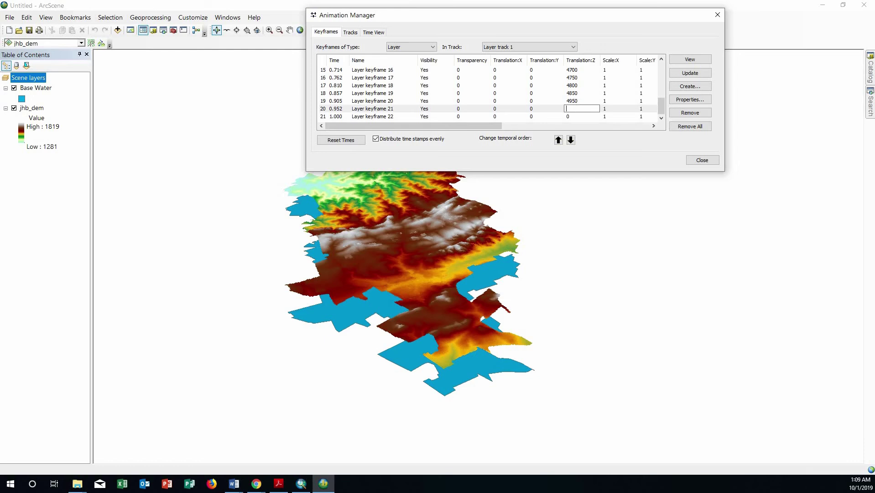
{"action": "left_click", "coordinate": [573, 116]}
{"action": "scroll", "coordinate": [574, 102], "scroll_direction": "up", "scroll_amount": 1}
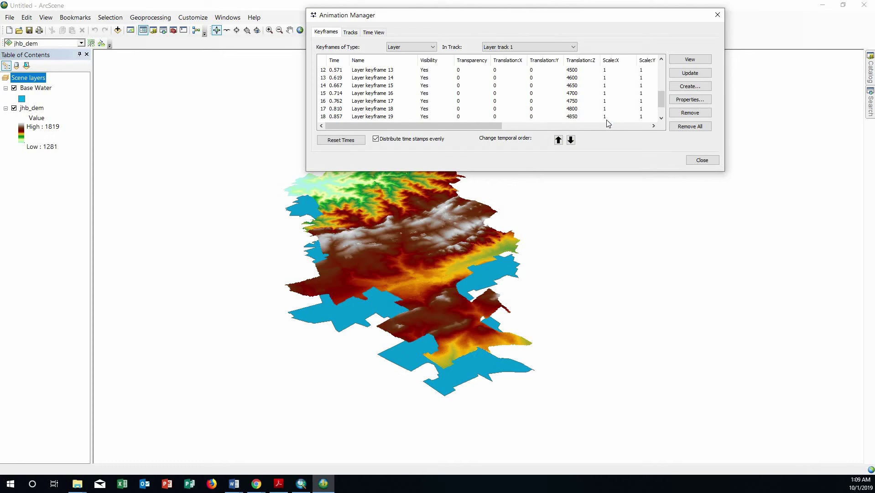
{"action": "scroll", "coordinate": [639, 112], "scroll_direction": "down", "scroll_amount": 1}
{"action": "left_click", "coordinate": [642, 116]}
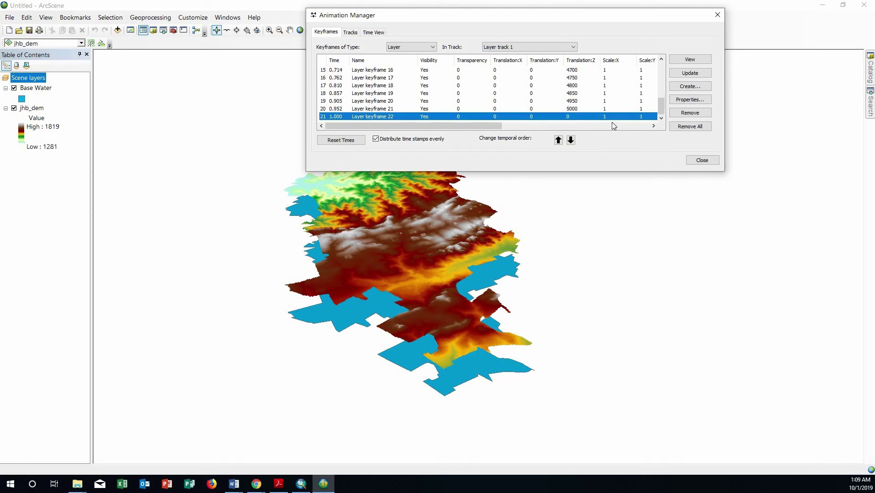
- Replace the Translation:Z value of Layer keyframe 22 and close the Animation Manager
{"action": "left_click", "coordinate": [572, 116]}
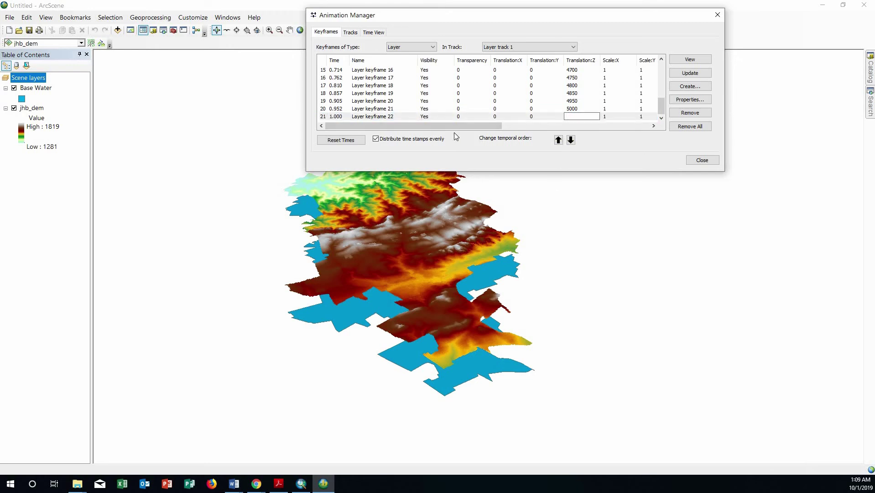
{"action": "left_click", "coordinate": [572, 118]}
{"action": "left_click", "coordinate": [572, 115]}
{"action": "left_click", "coordinate": [697, 162]}
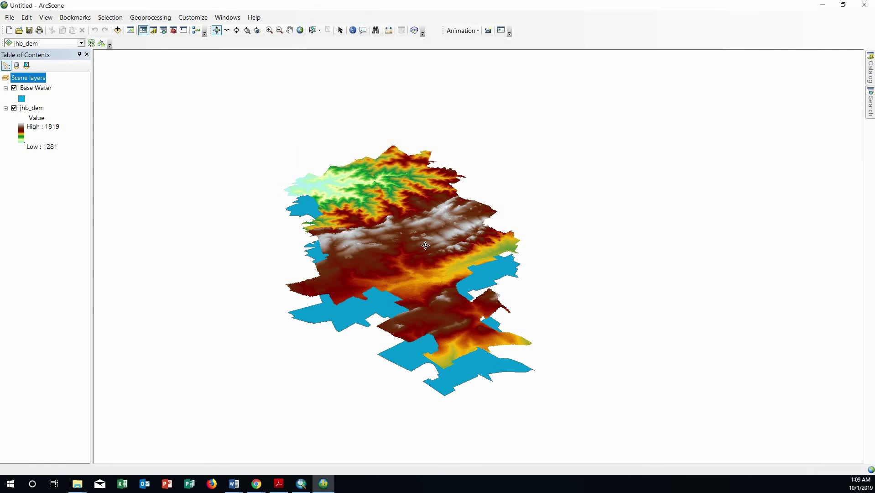
- Change the stretched color ramp of the jhb_dem layer to the black-to-white ramp
{"action": "middle_click_drag", "start_coordinate": [523, 318], "coordinate": [635, 340]}
{"action": "scroll", "coordinate": [634, 340], "scroll_direction": "up", "scroll_amount": 3}
{"action": "left_click_drag", "start_coordinate": [612, 255], "coordinate": [496, 219]}
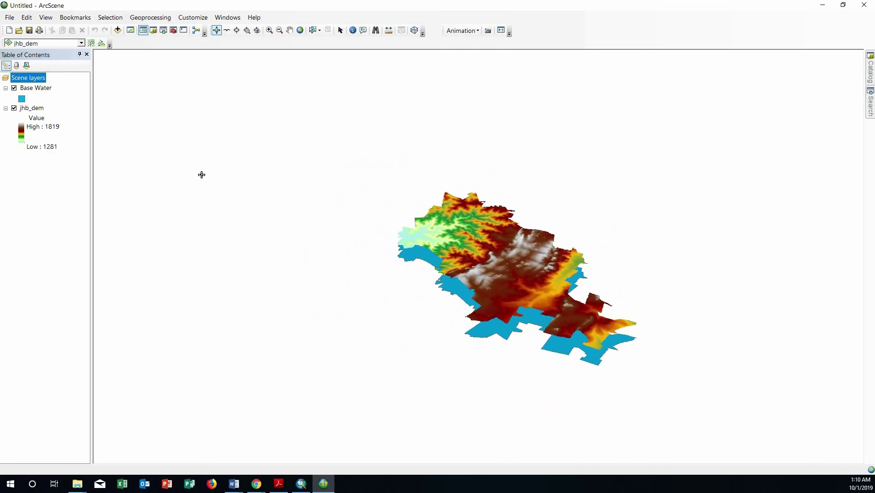
{"action": "left_click_drag", "start_coordinate": [543, 249], "coordinate": [523, 246]}
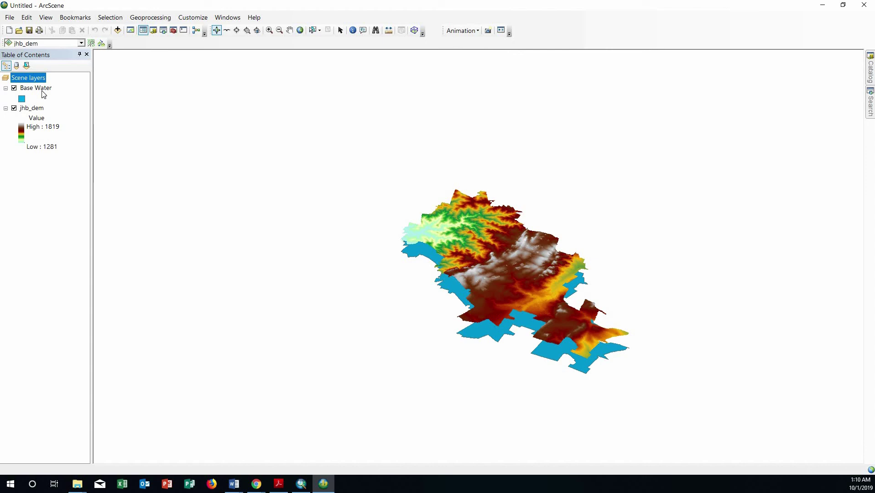
{"action": "double_click", "coordinate": [39, 110]}
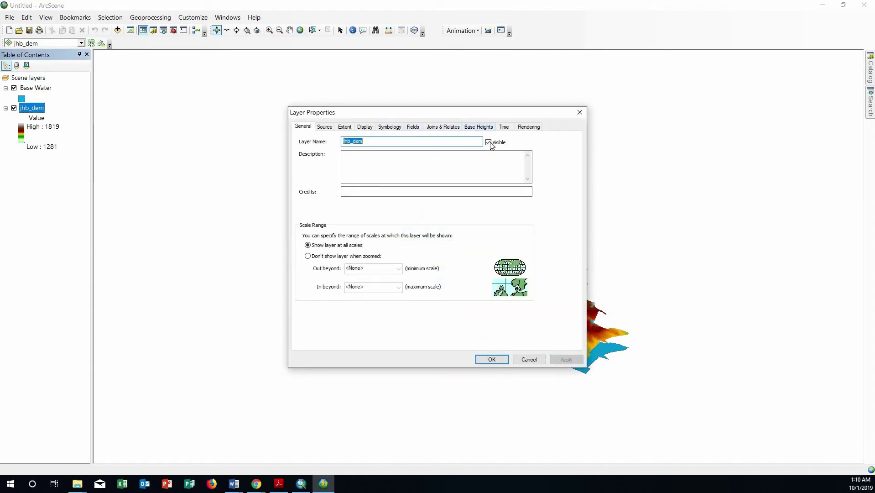
{"action": "left_click", "coordinate": [386, 128]}
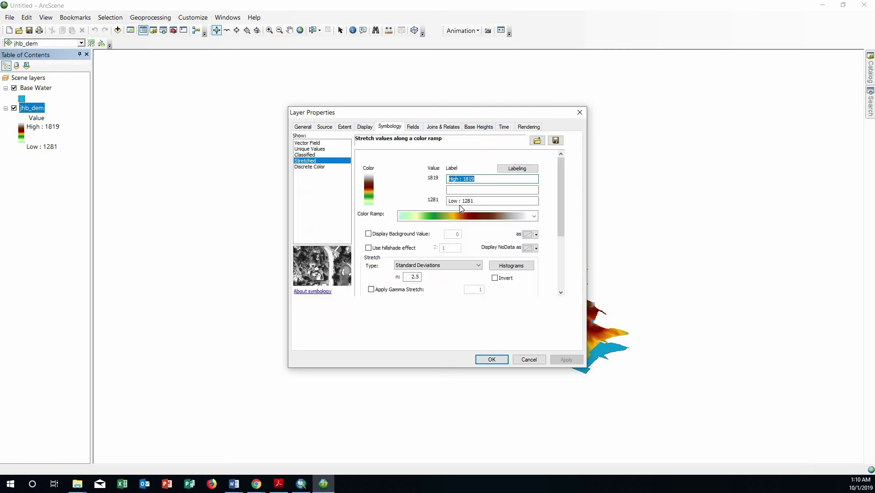
{"action": "left_click", "coordinate": [531, 216]}
{"action": "scroll", "coordinate": [451, 264], "scroll_direction": "up", "scroll_amount": 5}
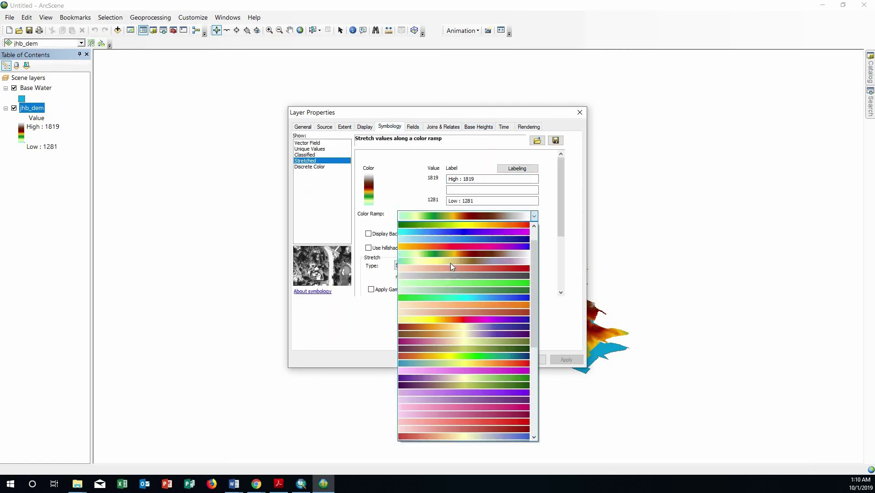
{"action": "left_click", "coordinate": [464, 232]}
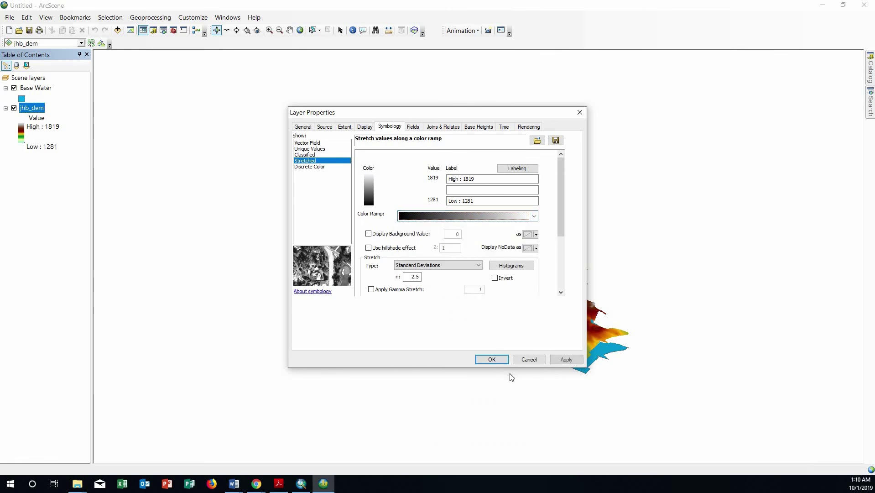
{"action": "left_click", "coordinate": [494, 359]}
- Play the extended Base Water animation over the grayscale terrain from two different viewing angles
{"action": "scroll", "coordinate": [493, 263], "scroll_direction": "up", "scroll_amount": 4}
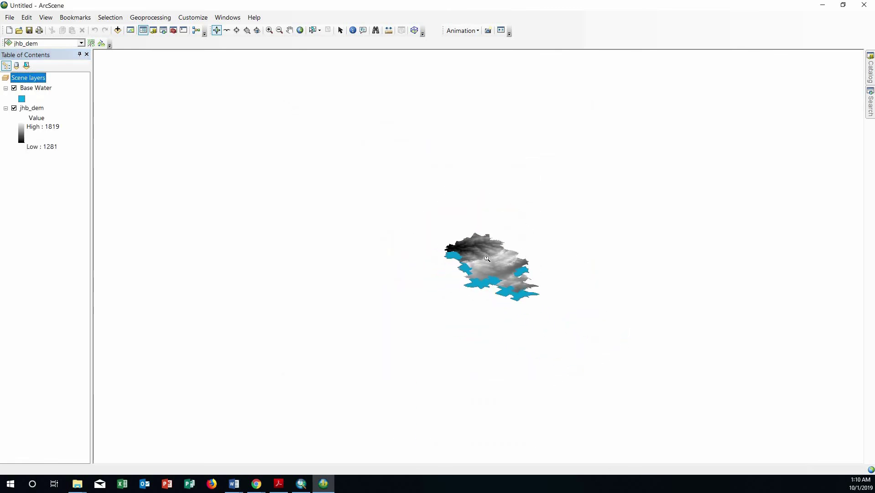
{"action": "scroll", "coordinate": [550, 259], "scroll_direction": "down", "scroll_amount": 8}
{"action": "left_click_drag", "start_coordinate": [550, 259], "coordinate": [565, 231]}
{"action": "scroll", "coordinate": [549, 257], "scroll_direction": "up", "scroll_amount": 2}
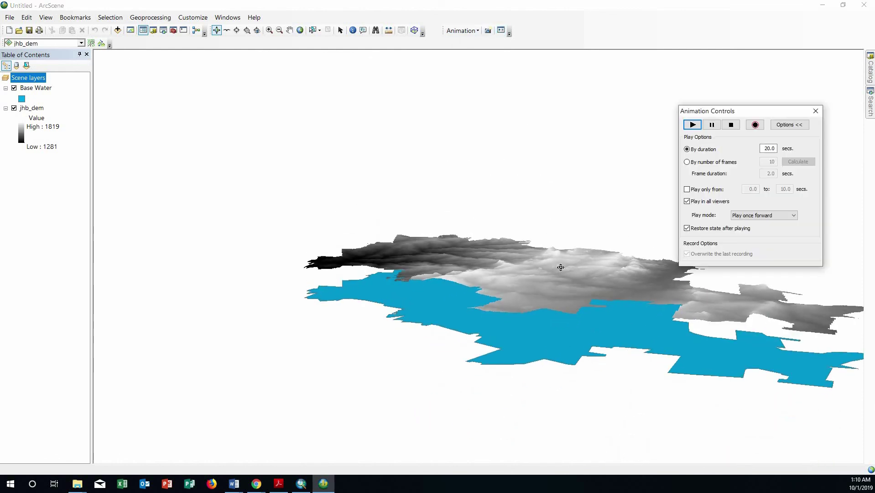
{"action": "left_click_drag", "start_coordinate": [561, 266], "coordinate": [737, 278]}
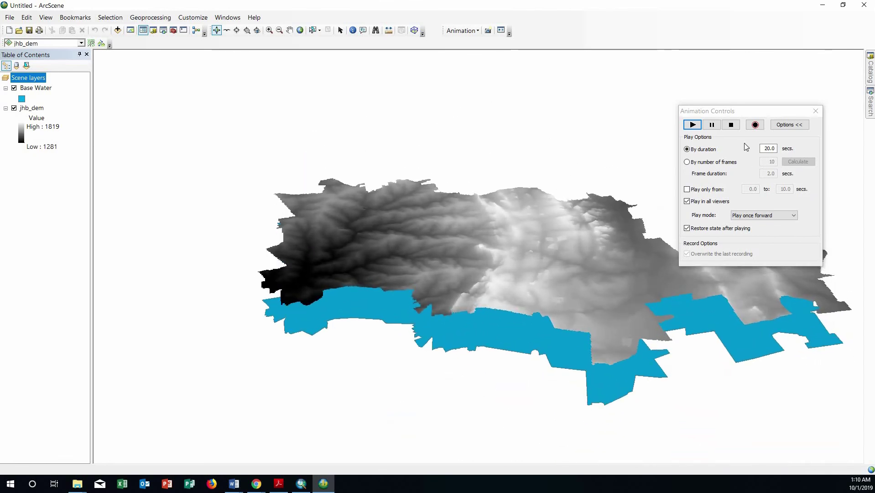
{"action": "left_click", "coordinate": [692, 125]}
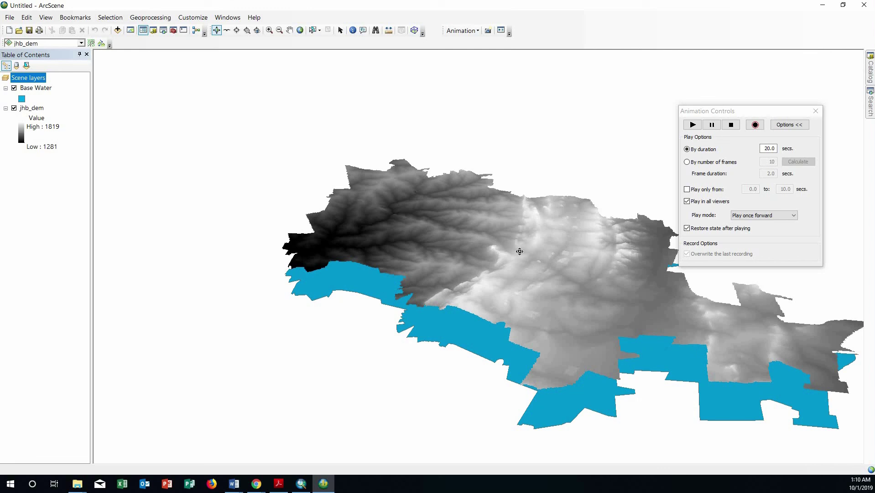
{"action": "left_click_drag", "start_coordinate": [557, 307], "coordinate": [598, 315]}
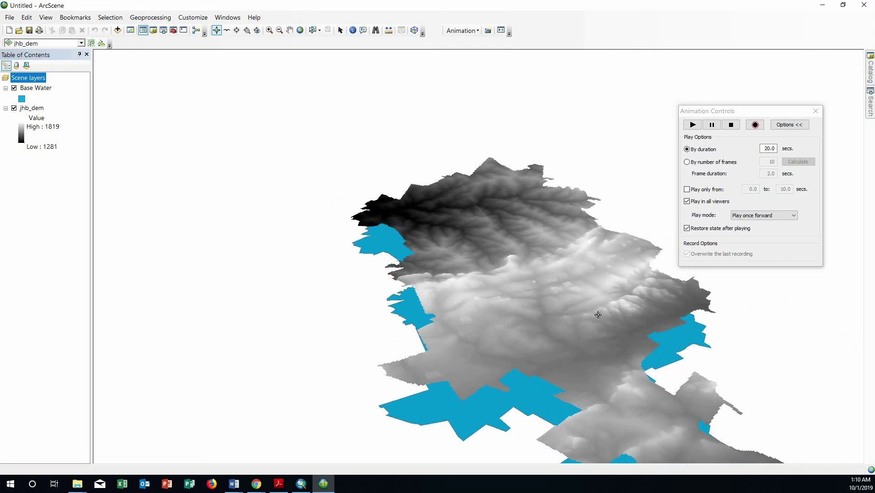
{"action": "left_click", "coordinate": [693, 126]}
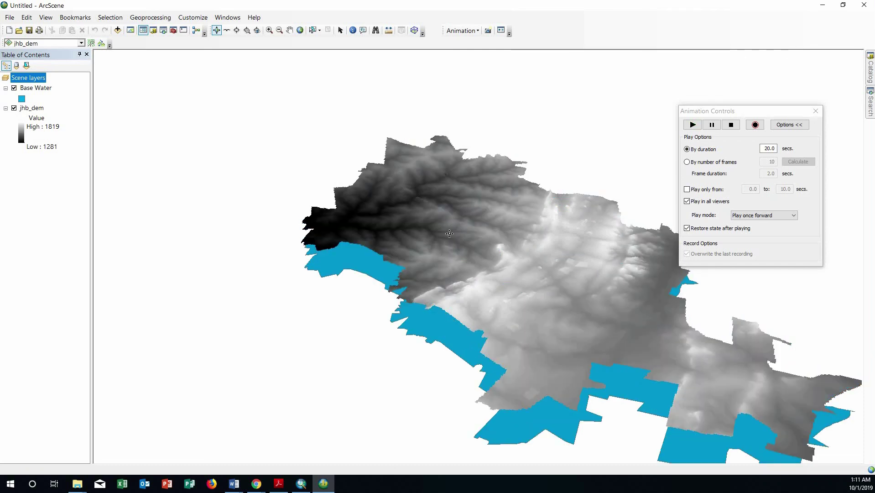
{"action": "left_click_drag", "start_coordinate": [477, 223], "coordinate": [437, 221]}
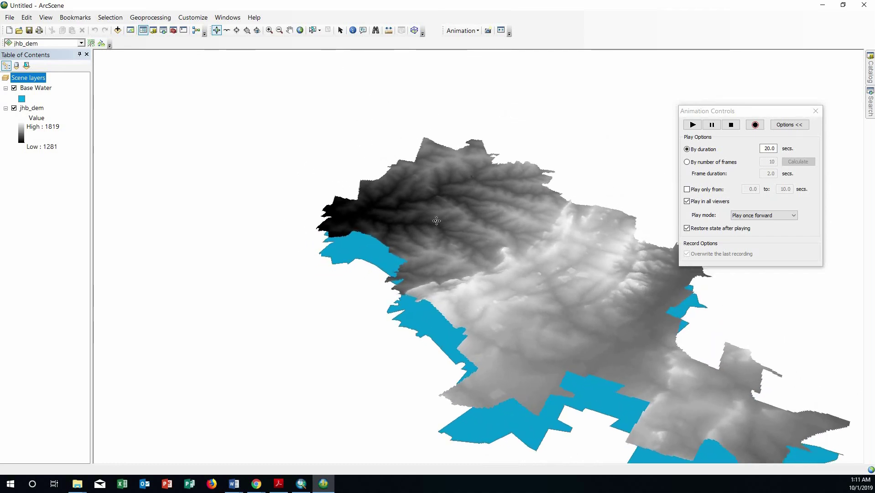
- Play the 20-second Base Water animation twice from a new oblique angle over the grayscale terrain
{"action": "left_click_drag", "start_coordinate": [532, 302], "coordinate": [561, 266]}
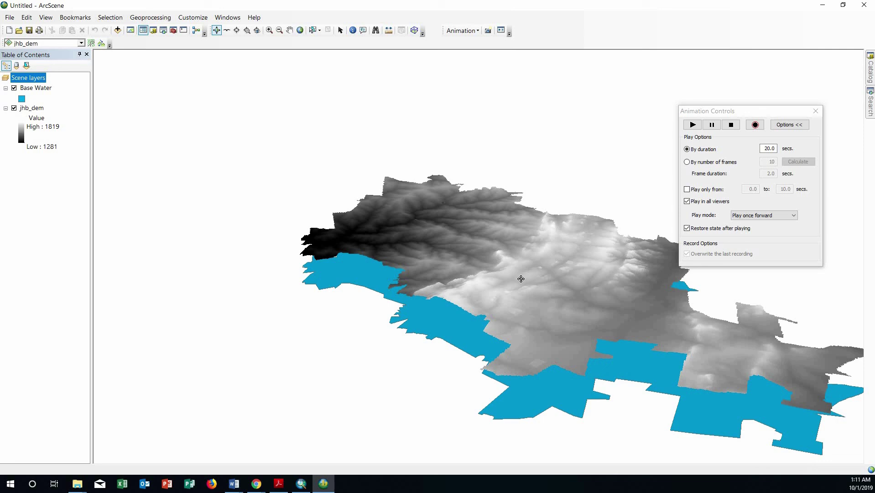
{"action": "left_click_drag", "start_coordinate": [543, 271], "coordinate": [523, 344]}
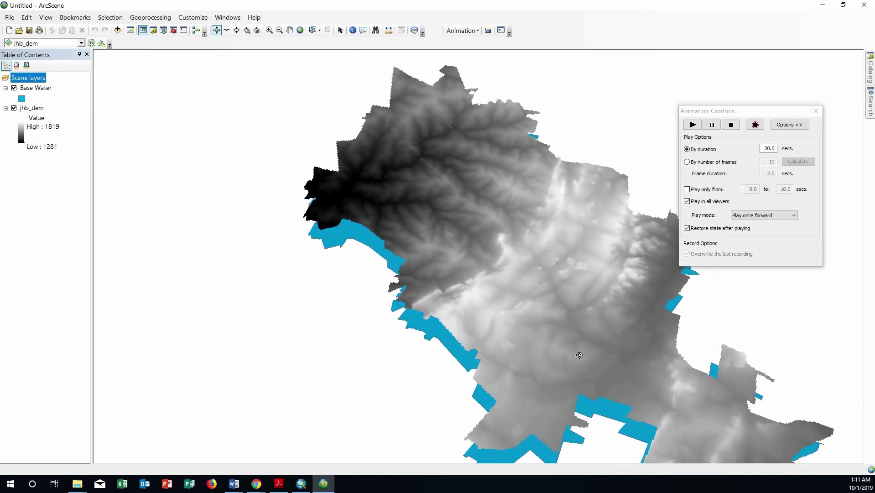
{"action": "left_click_drag", "start_coordinate": [578, 354], "coordinate": [470, 261]}
{"action": "left_click", "coordinate": [693, 125]}
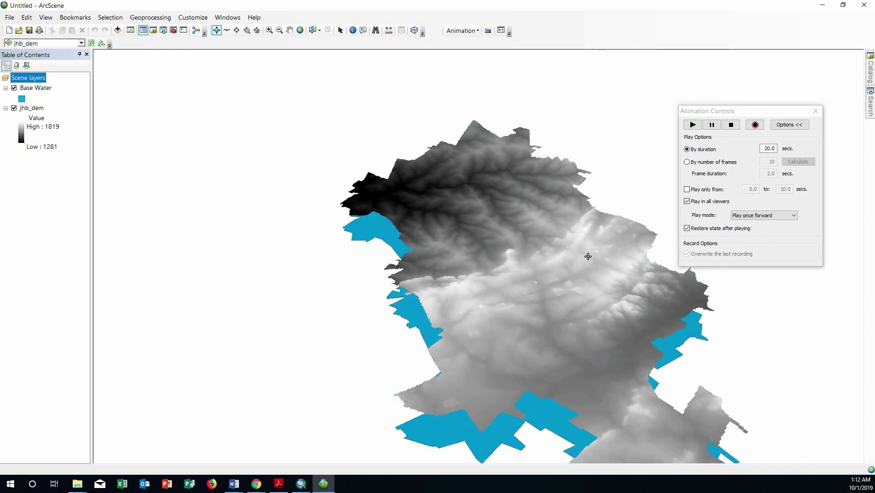
{"action": "left_click", "coordinate": [696, 128]}
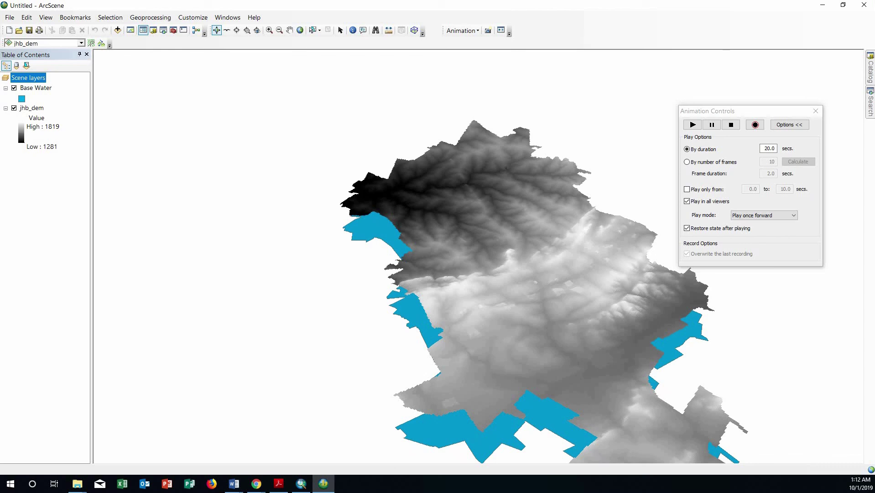
{"action": "left_click_drag", "start_coordinate": [541, 284], "coordinate": [518, 322]}
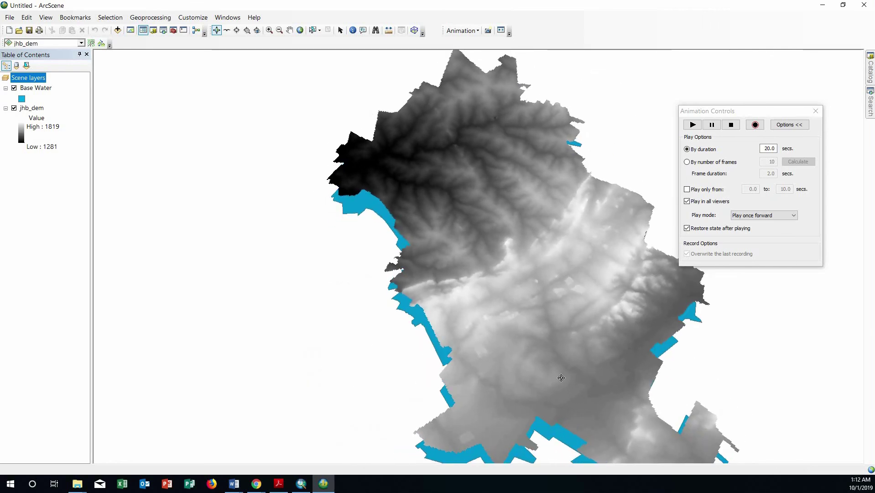
{"action": "left_click_drag", "start_coordinate": [562, 367], "coordinate": [535, 315]}
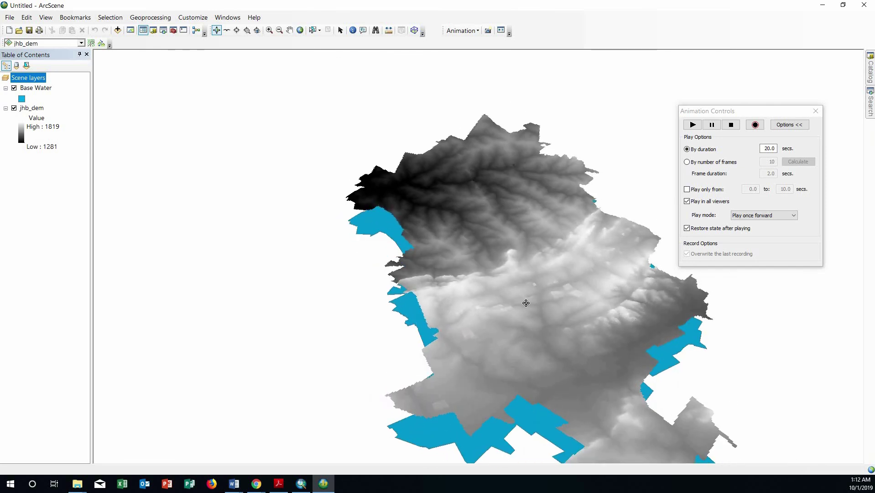
{"action": "left_click_drag", "start_coordinate": [549, 293], "coordinate": [532, 239]}
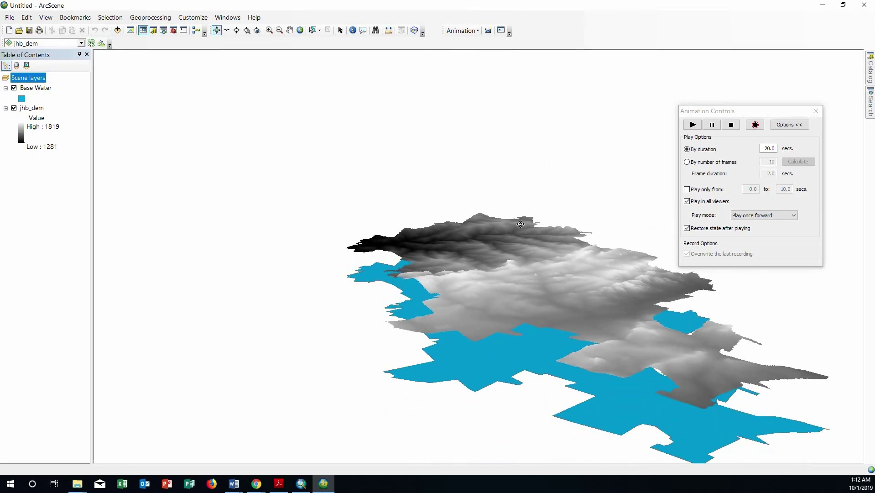